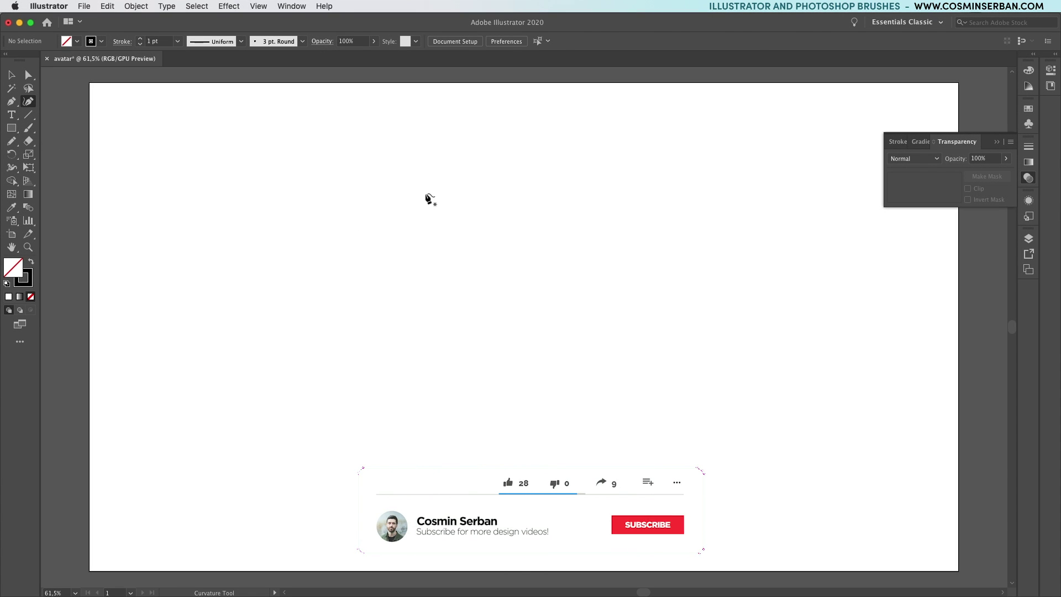
Step: Draw a closed face outline about 301 by 330 px, using the Curvature tool for the rounded jaw and the Pen tool for straight edges
left_click(396, 328)
left_click(450, 324)
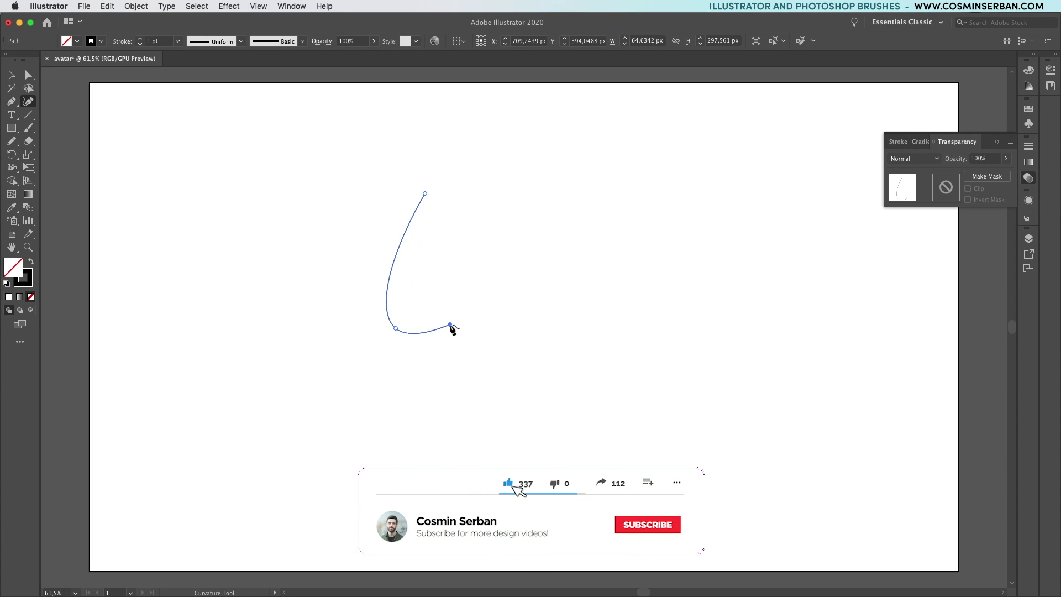
left_click(492, 295)
key("p")
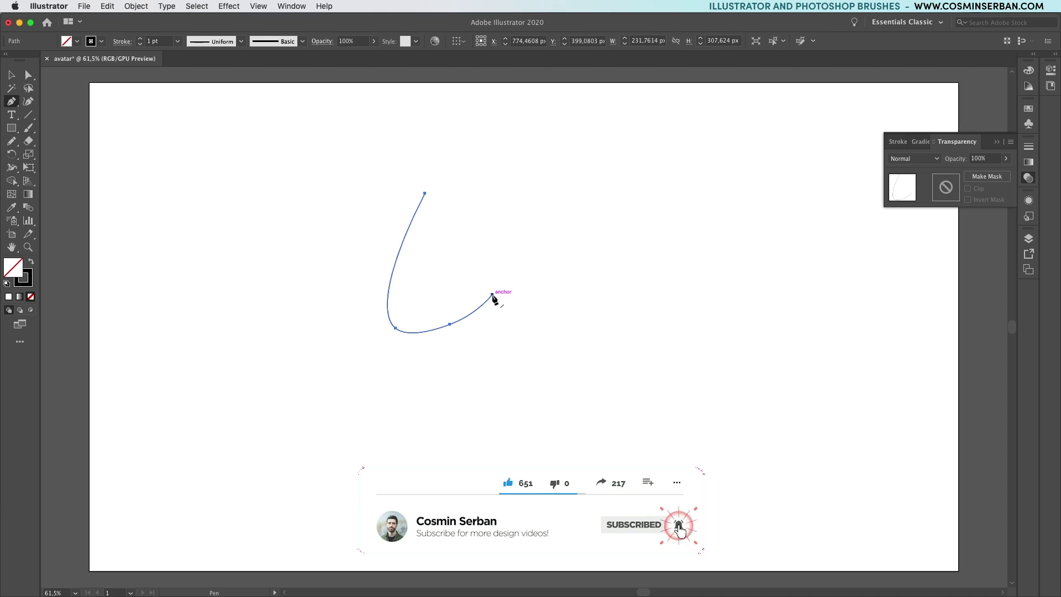
left_click(493, 295)
left_click(524, 185)
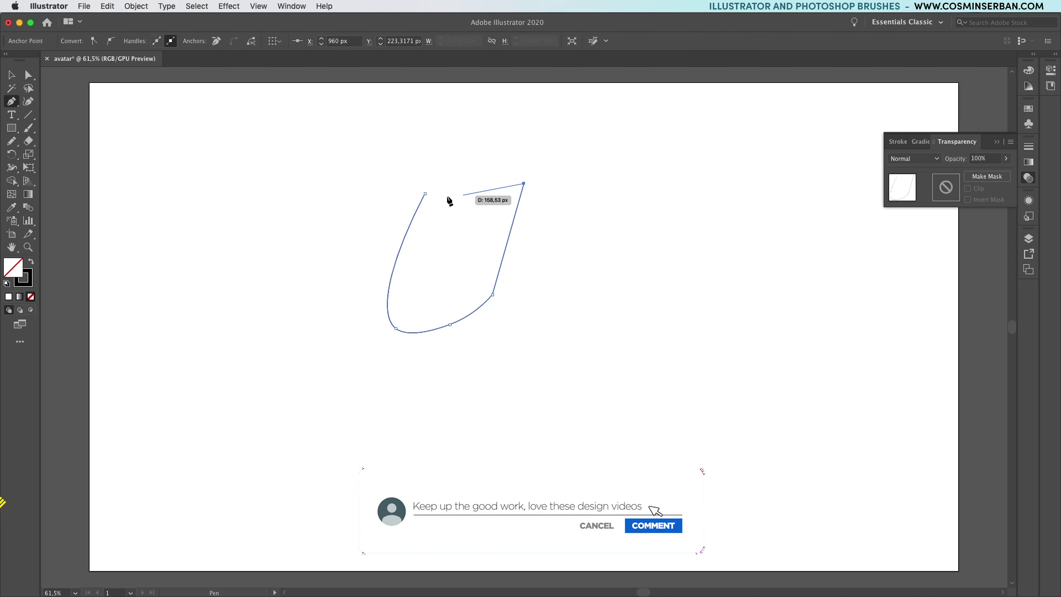
left_click(425, 194)
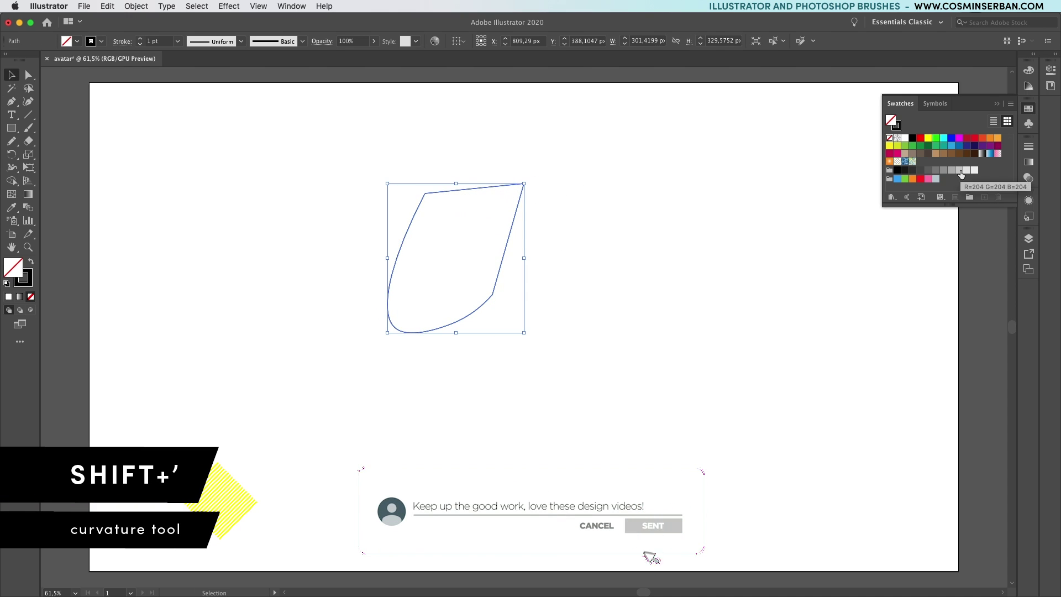
Step: Fill the face shape with light gray R=204 G=204 B=204, remove its stroke and deselect it
left_click(960, 174)
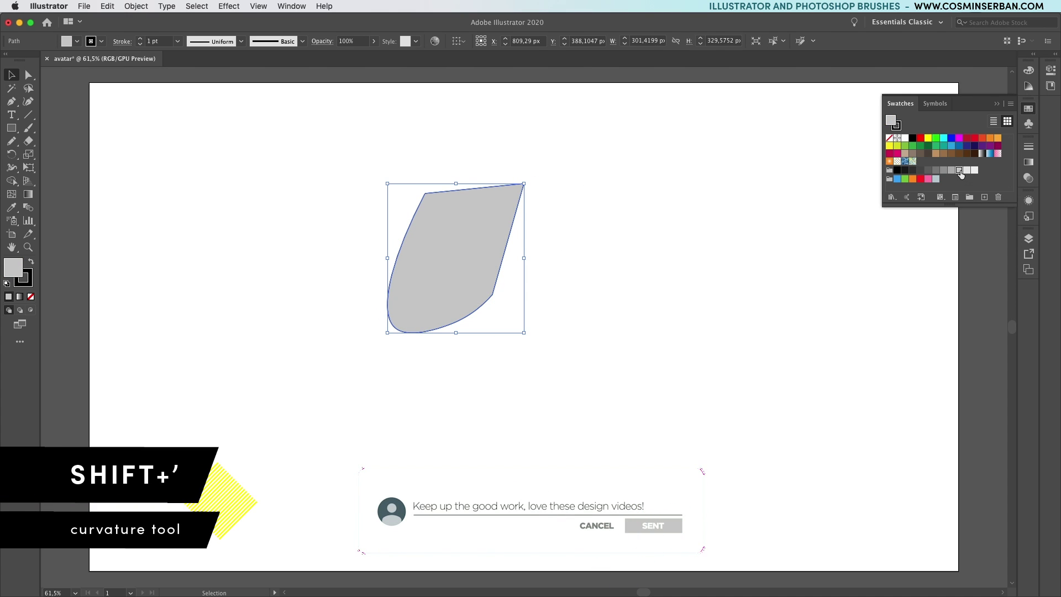
left_click(888, 137)
key("super+shift+a")
Step: Draw a dark gray, strokeless swept quiff along the face's upper edge with the Pen tool, with a curled tip above the forehead
key("p")
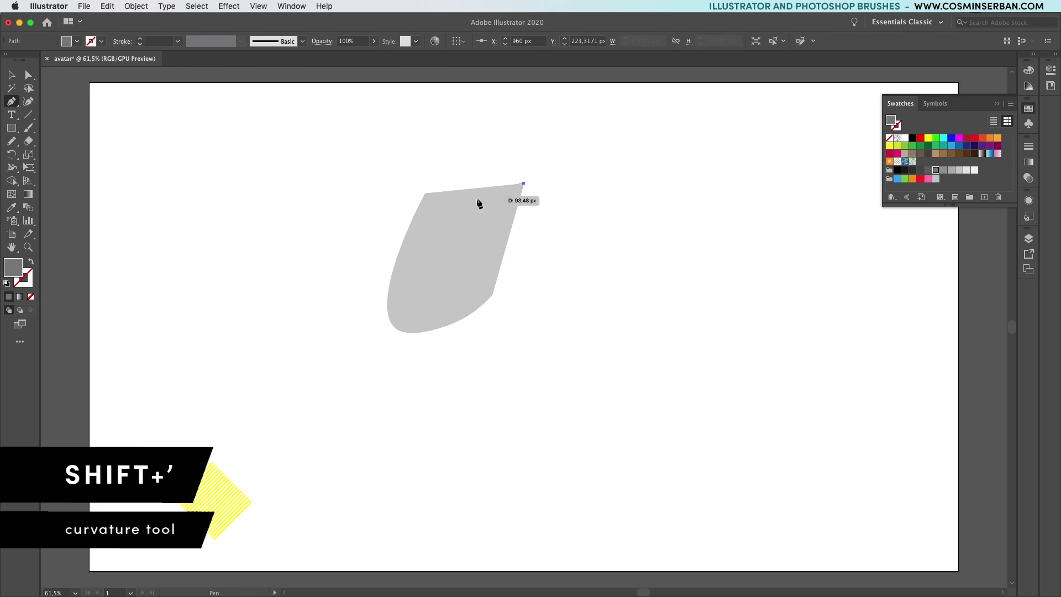
left_click(524, 184)
left_click(422, 199)
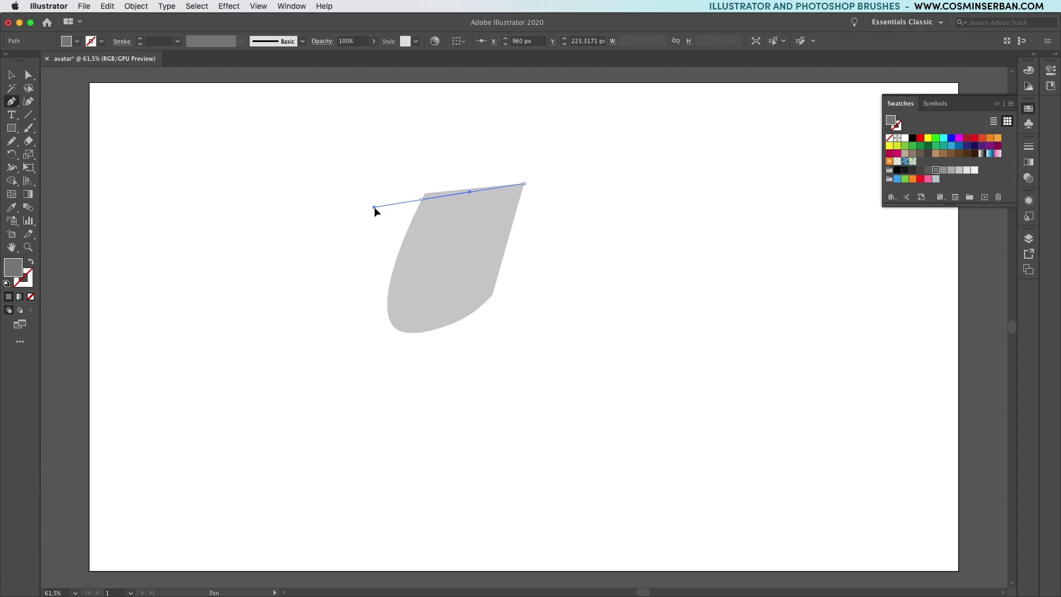
left_click_drag(373, 206, 399, 154)
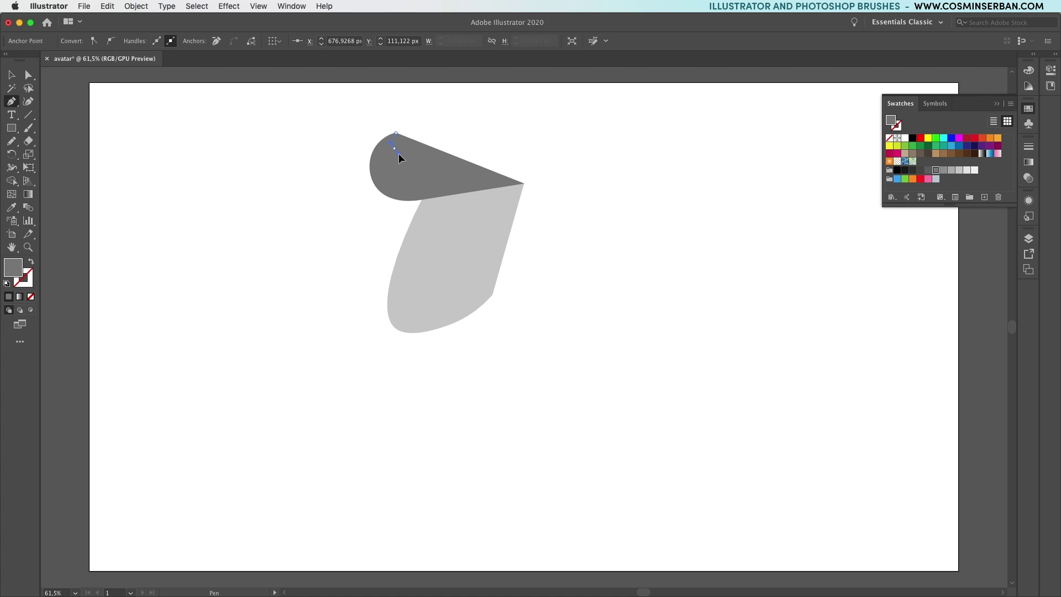
left_click_drag(492, 138, 546, 165)
Step: Draw two pointed hair spikes fanning out from the face's upper back corner and deselect them
left_click(545, 167)
left_click(574, 157)
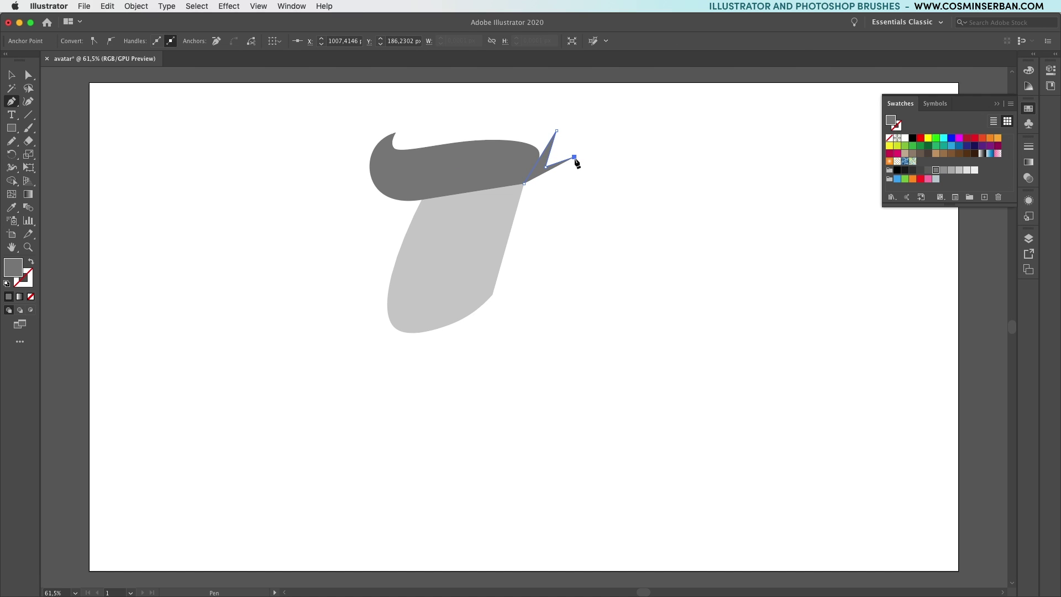
key("super+shift+a")
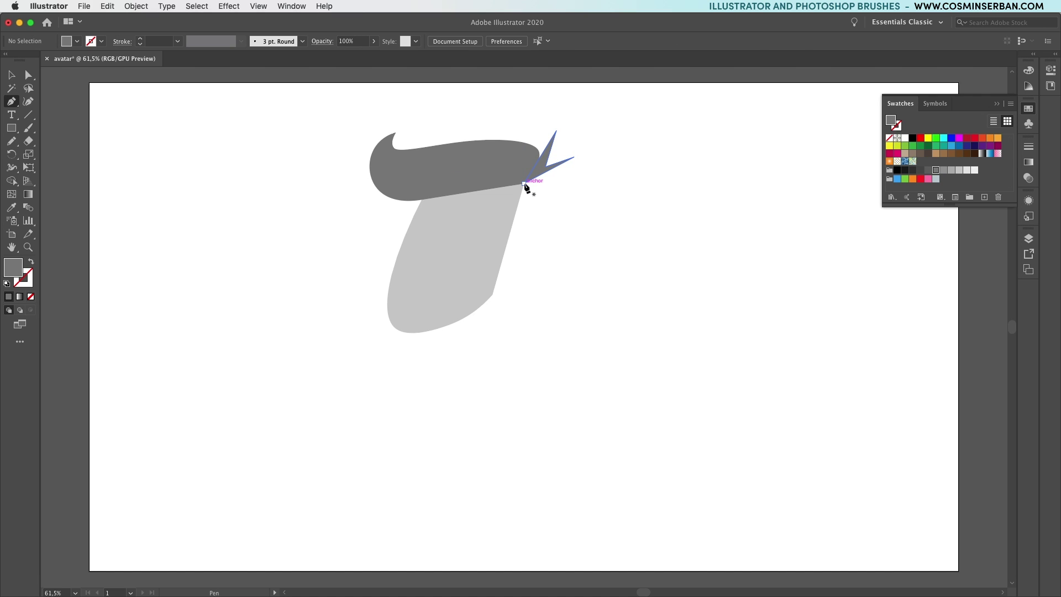
Step: Draw a tapering dark gray hair shape along the back edge of the face, from the hair spikes down toward the jaw
left_click(524, 183)
left_click_drag(550, 184, 559, 191)
left_click(501, 263)
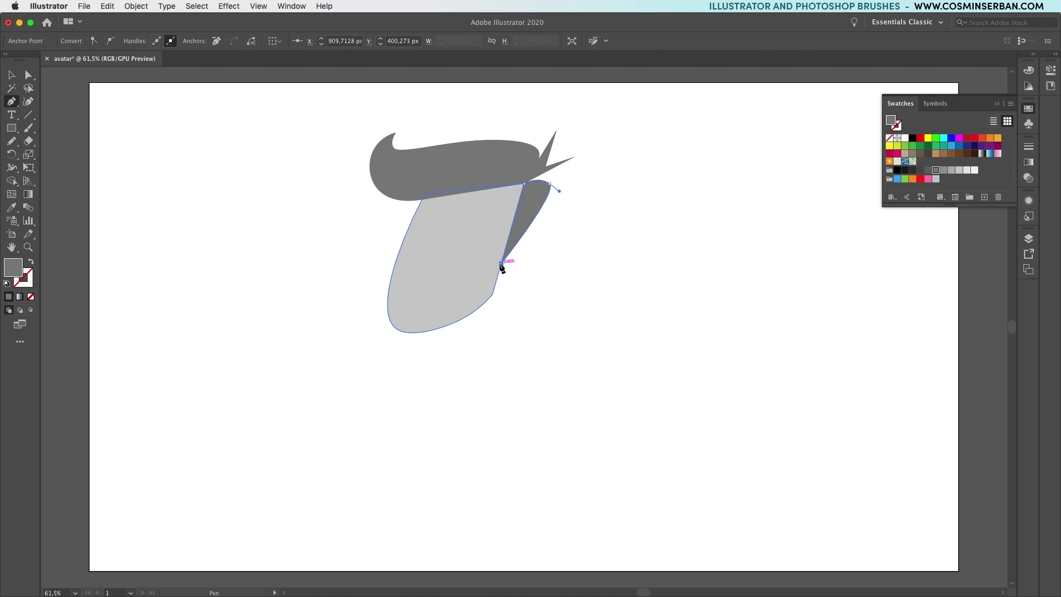
left_click(524, 183)
Step: Lower the hair spikes' base anchor over the back hair, then add an anchor point and snap it to the face's upper back corner
key("a")
left_click(524, 183)
left_click_drag(525, 184, 525, 196)
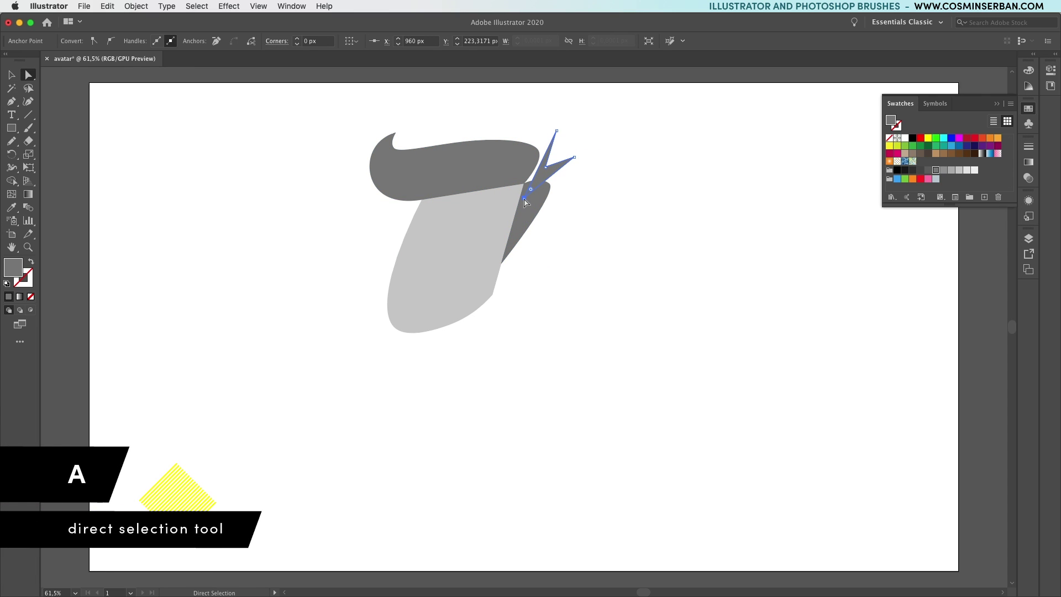
key("p")
left_click(533, 178)
key("a")
left_click_drag(533, 177, 524, 183)
key("v")
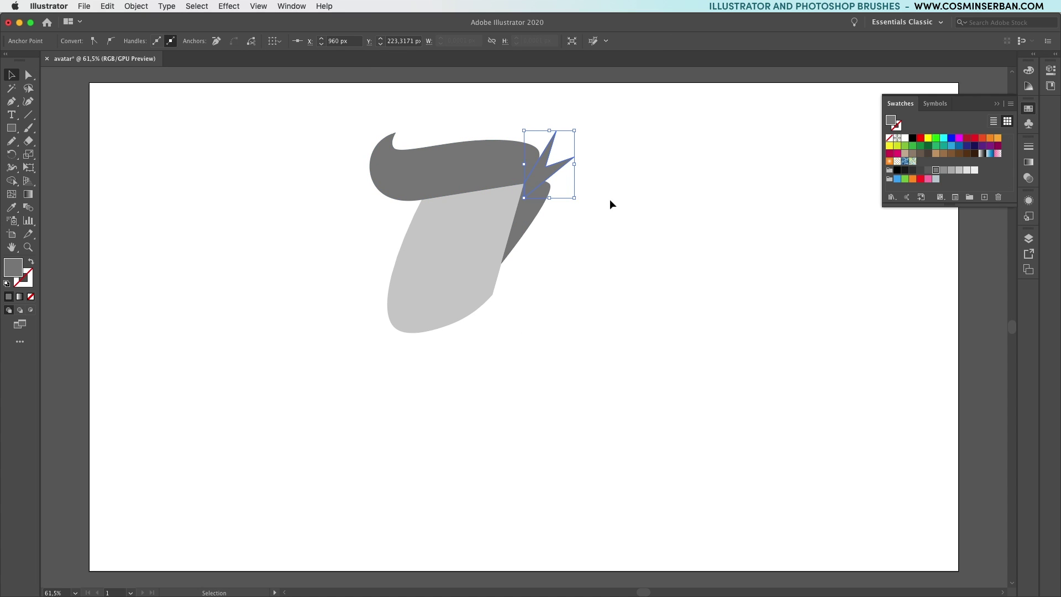
Step: Shorten the face shape to about 306 px high and shift its back jaw corner slightly outward
left_click(454, 312)
left_click_drag(455, 332, 457, 322)
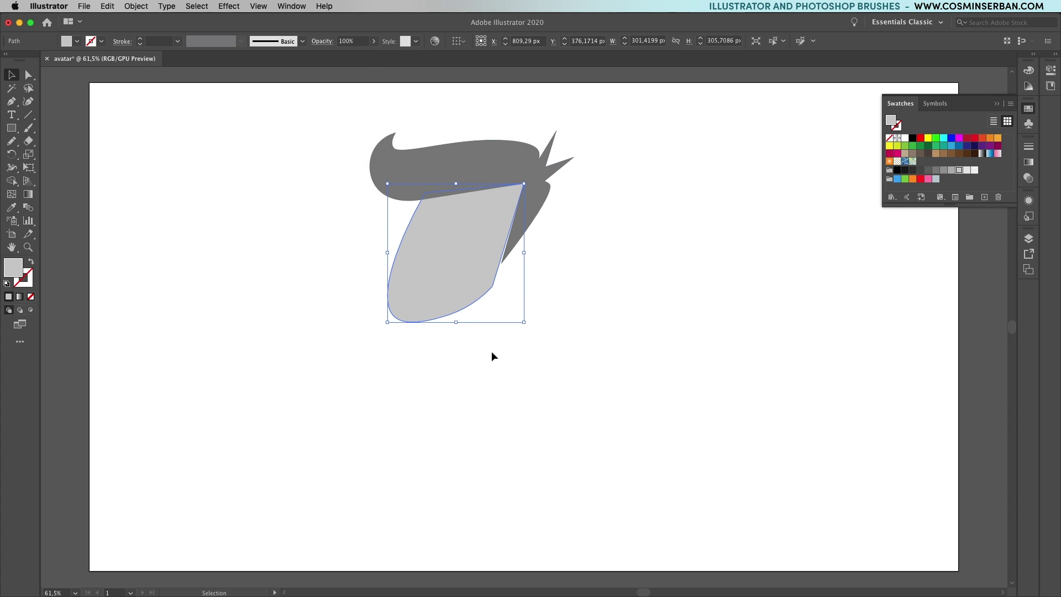
key("a")
left_click_drag(494, 285, 417, 266)
Step: Draw a beard shape about 326 by 229 px over the lower face, with a wavy upper edge, and fill it with medium gray
key("p")
left_click(406, 283)
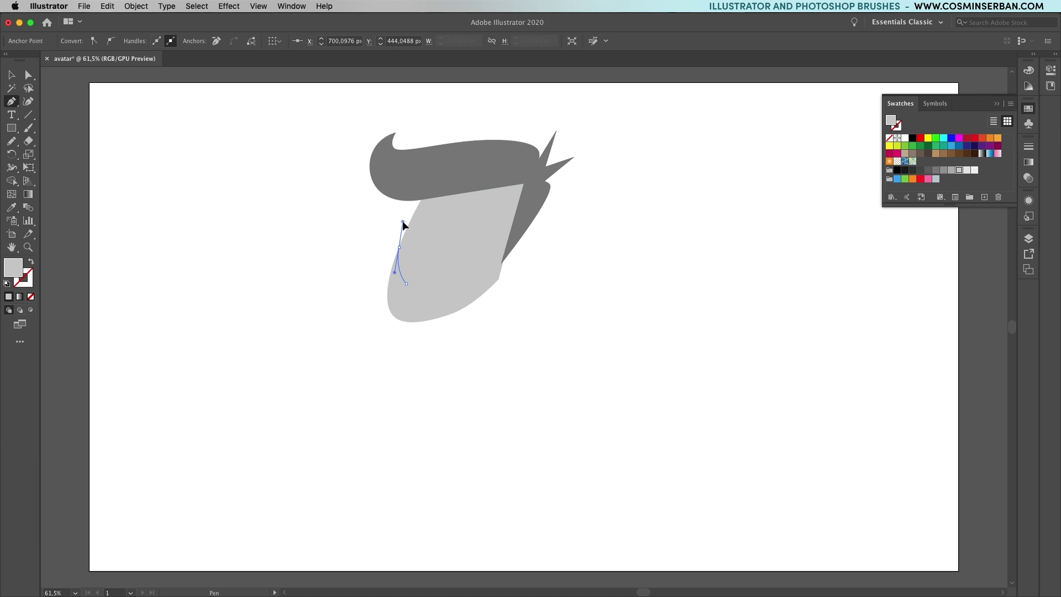
left_click(356, 273)
left_click(372, 336)
left_click(474, 343)
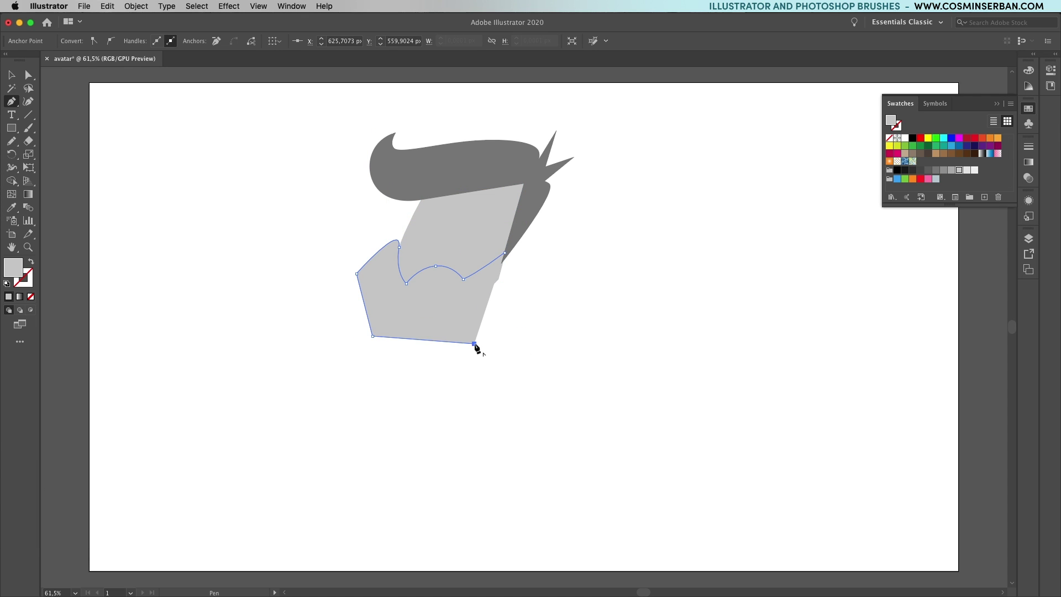
left_click(504, 296)
left_click(505, 254)
key("v")
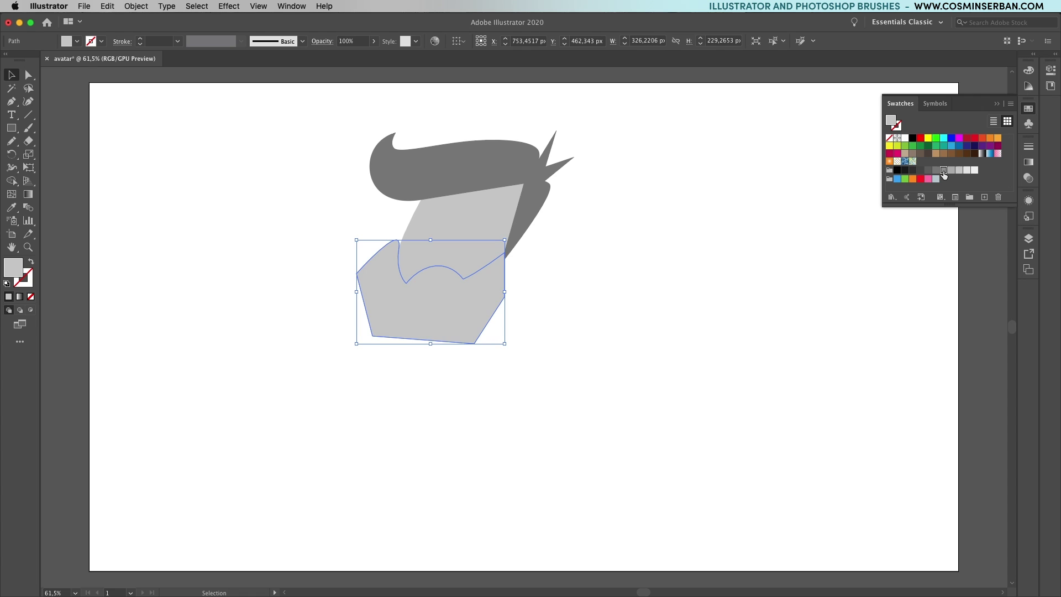
left_click(942, 171)
left_click(630, 319)
Step: Select the face and beard shapes and trim away the beard area outside the face with Shape Builder
left_click(458, 258)
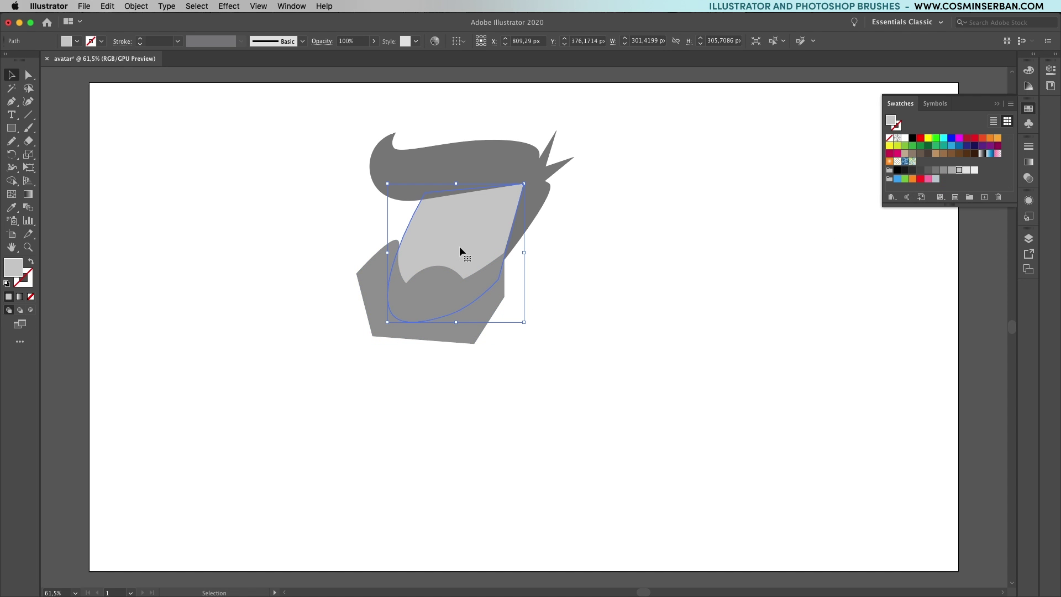
key("a")
key("v")
left_click(466, 330, "shift")
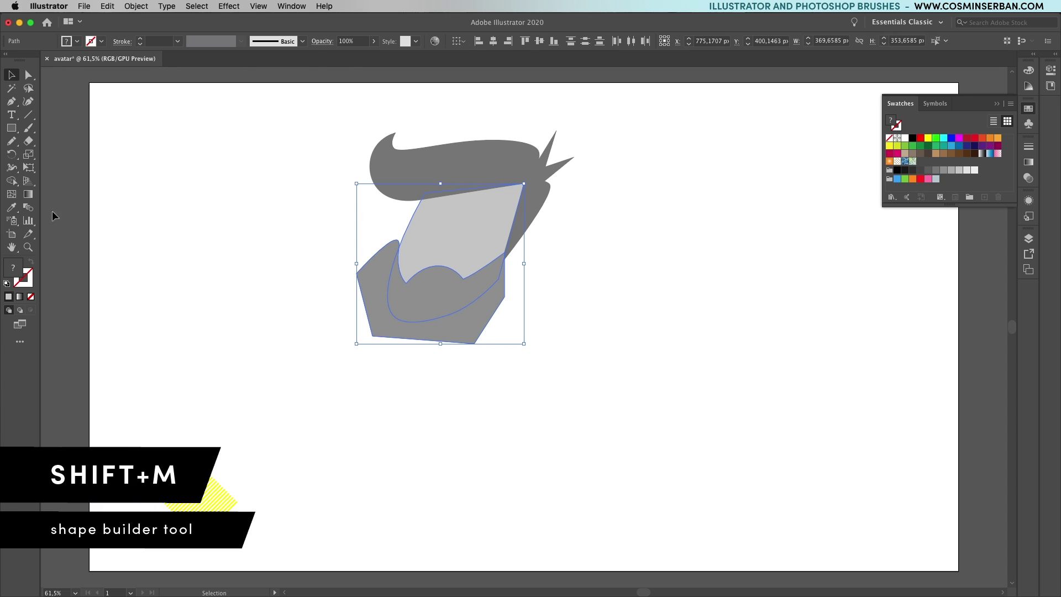
left_click(12, 181)
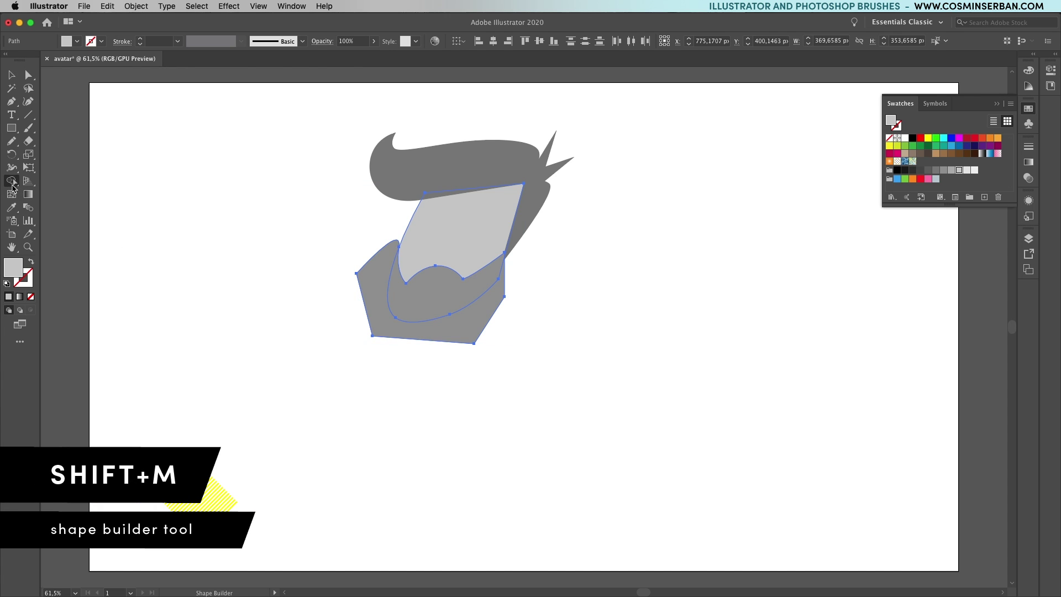
left_click(435, 335, "alt")
key("v")
left_click(546, 313)
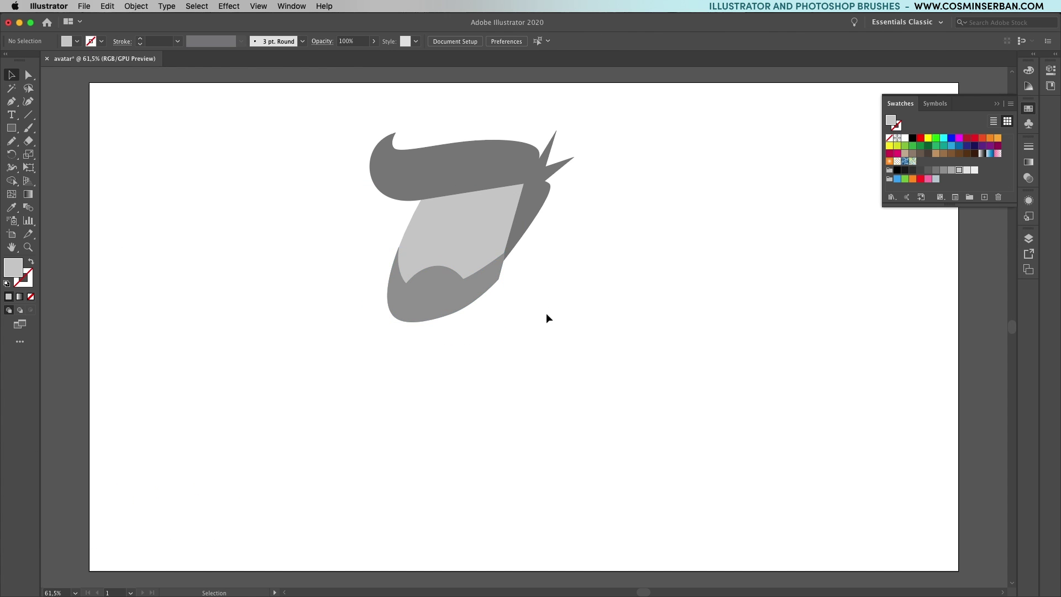
Step: Draw a rounded light gray ear behind the jaw with the Curvature tool
key("shift+grave")
left_click(499, 260)
left_click(530, 237)
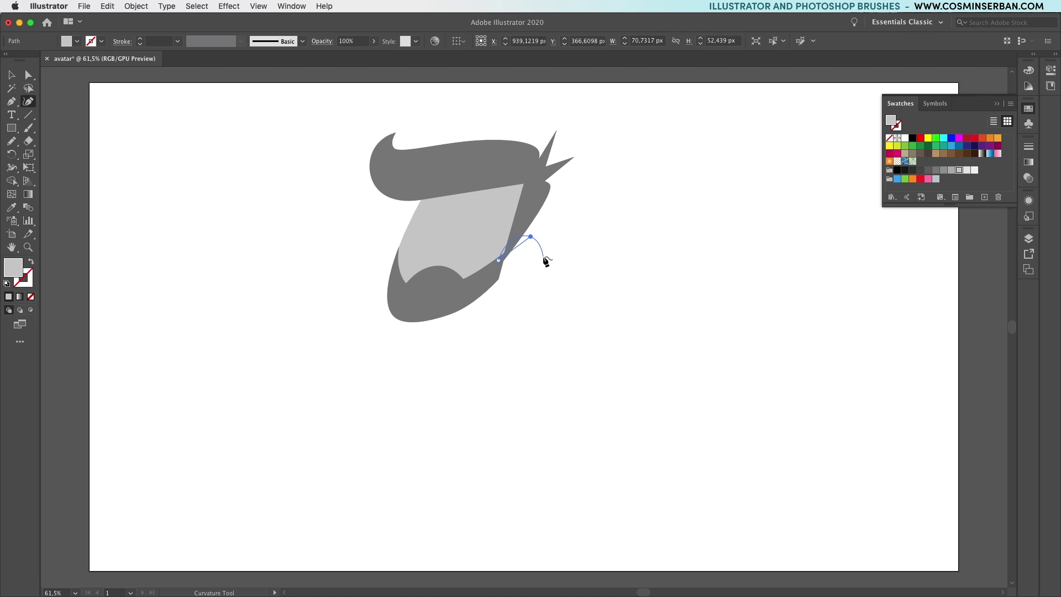
left_click(543, 257)
left_click(499, 260)
Step: Draw a four-sided light gray torso about 1072 by 629 px with slanted shoulders, ending at the artboard's lower edge
key("p")
left_click(277, 385)
left_click(696, 286)
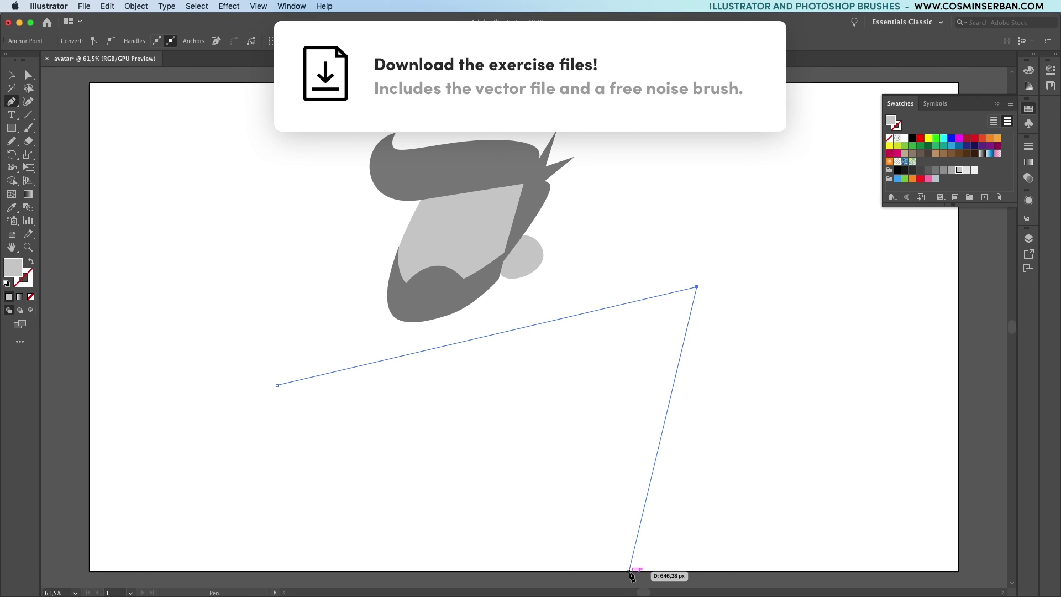
left_click(630, 571)
left_click(212, 570)
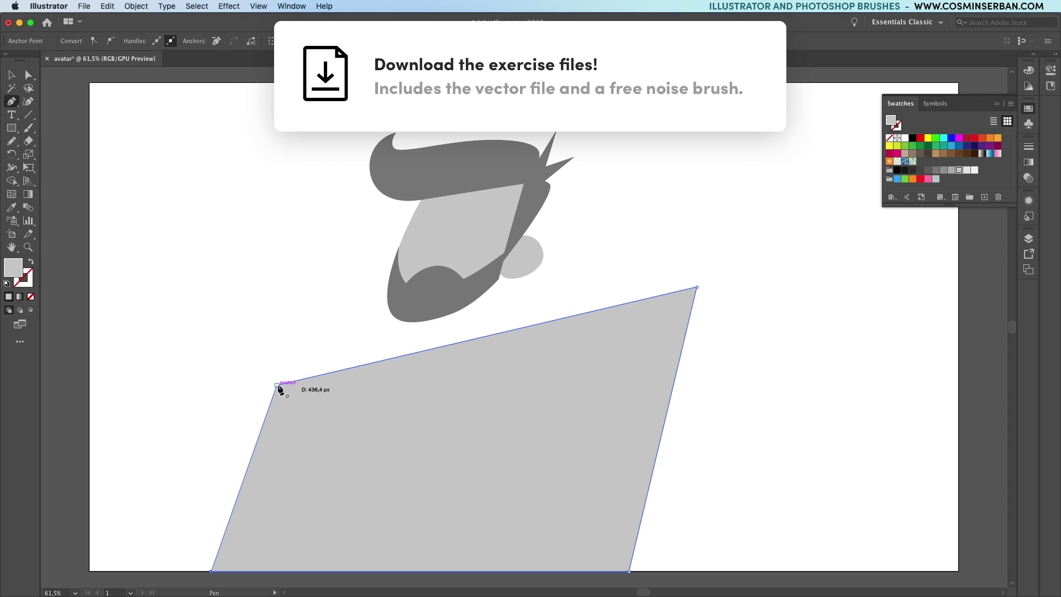
left_click(277, 385)
Step: Round the torso's lower front shoulder by about 134 px and round the higher back shoulder with a larger radius
key("ctrl+shift+a")
key("a")
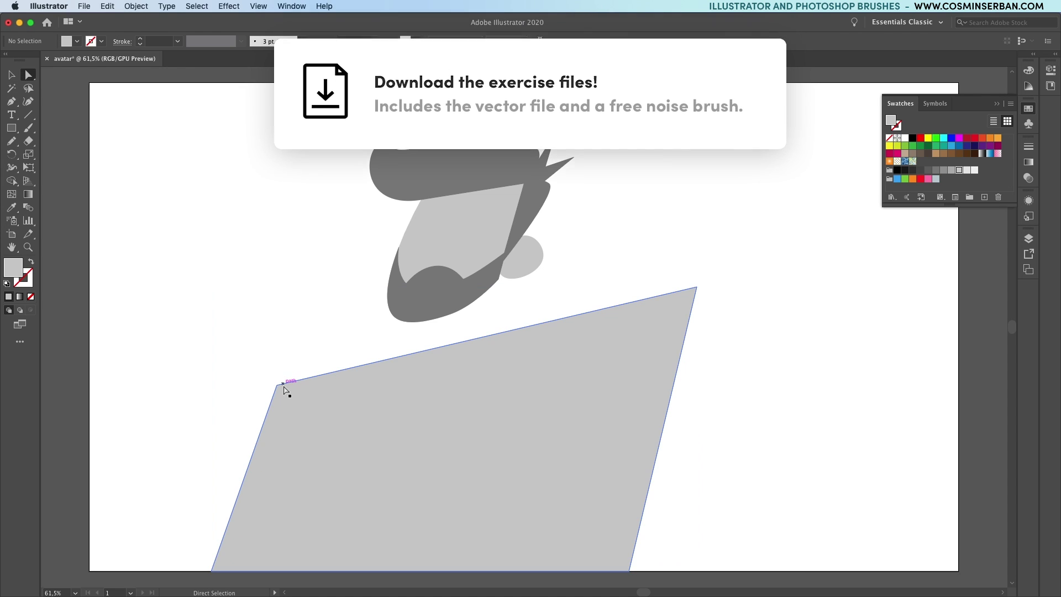
left_click(277, 385)
left_click_drag(283, 393, 326, 436)
left_click(696, 288)
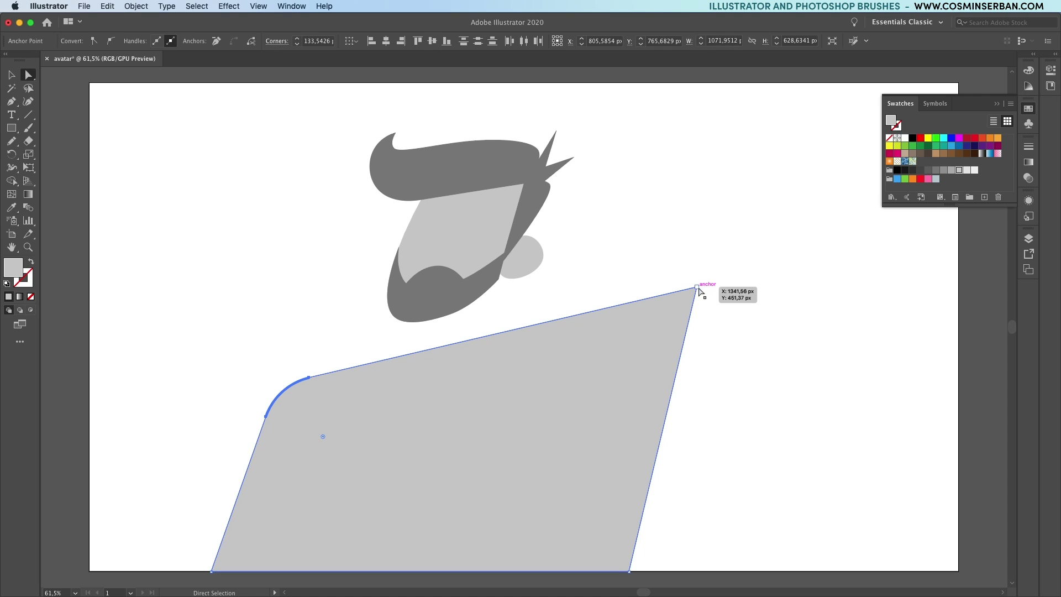
left_click_drag(689, 295, 650, 403)
key("v")
left_click(793, 369)
Step: Draw a four-sided neck about 158 by 179 px between the beard and torso with the Pen tool and send it backward
key("p")
left_click(504, 266)
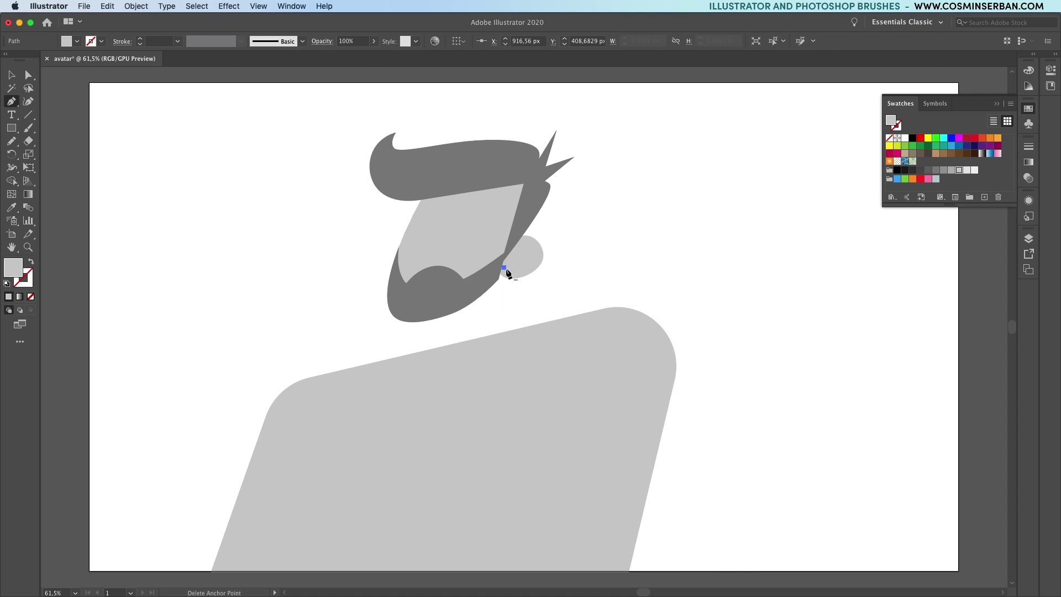
left_click(490, 336)
left_click(432, 348)
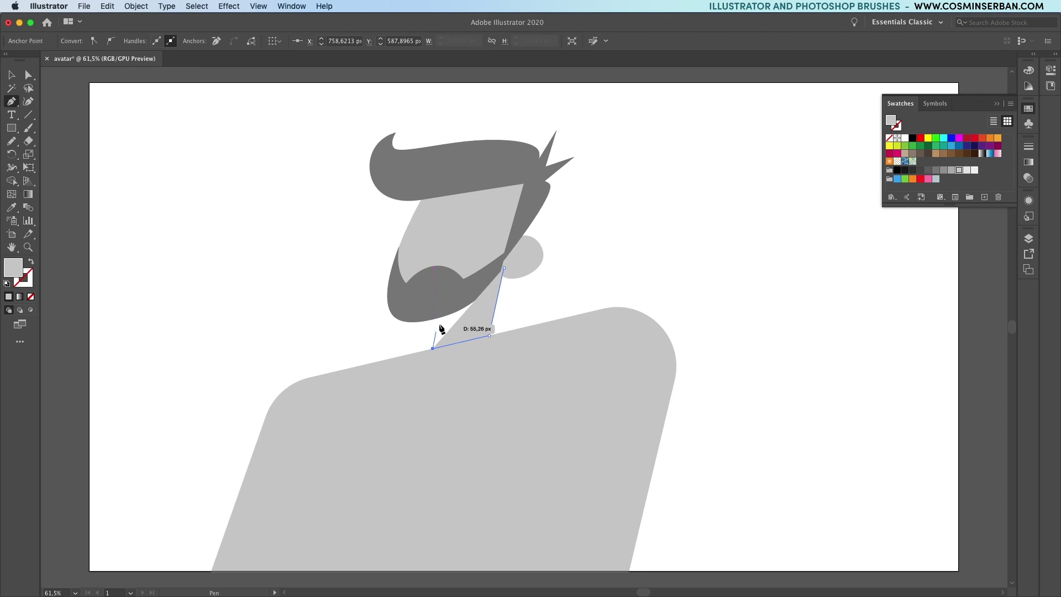
left_click(445, 296)
left_click(503, 267)
key("super+bracketleft")
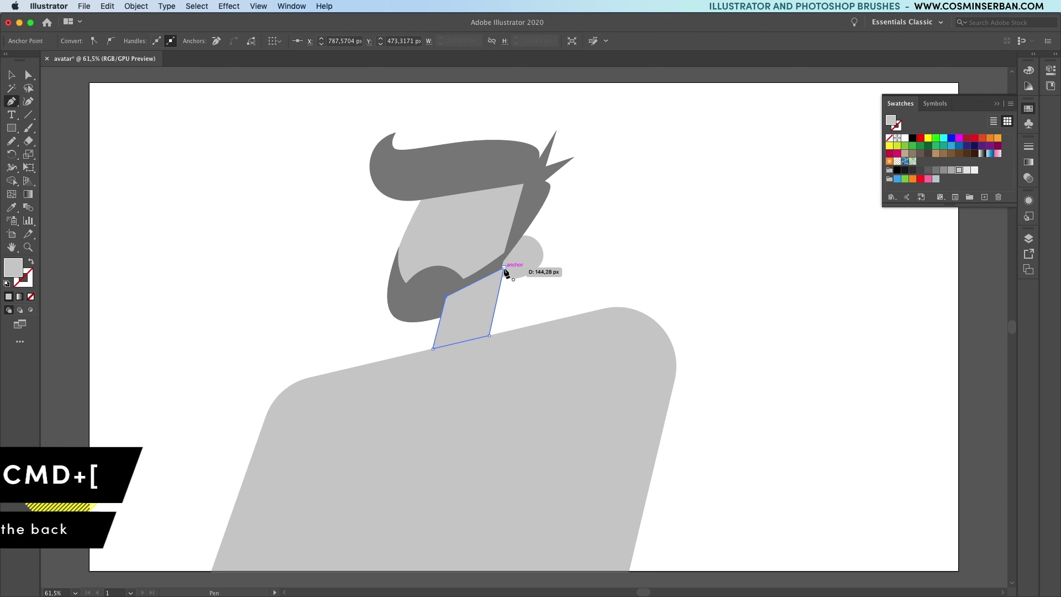
Step: Extend the neck's lower back corner into the torso and merge both shapes with Shape Builder
key("v")
left_click(525, 299)
left_click(476, 304)
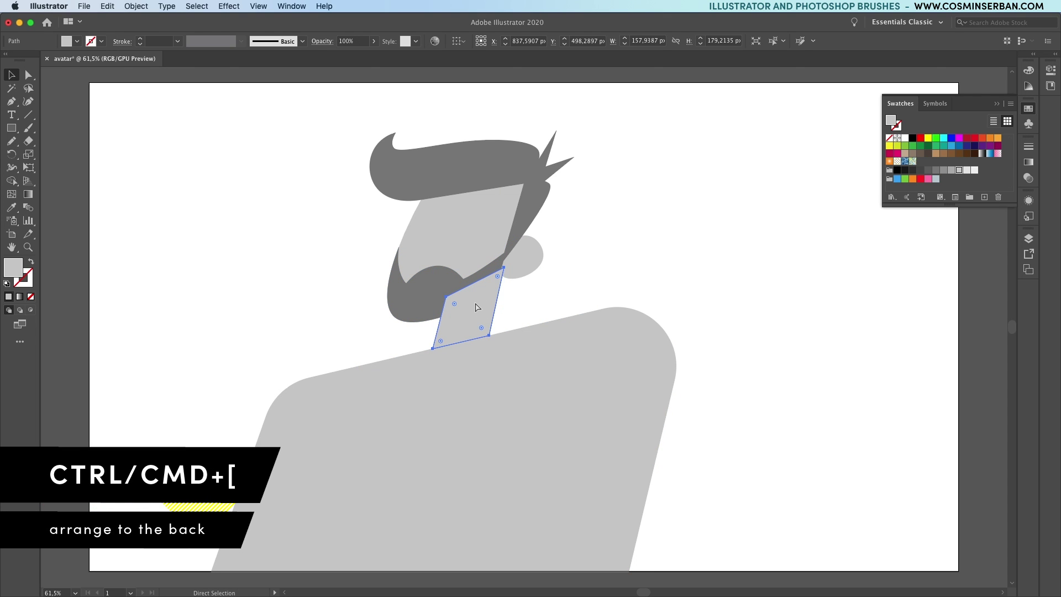
left_click(487, 359, "shift")
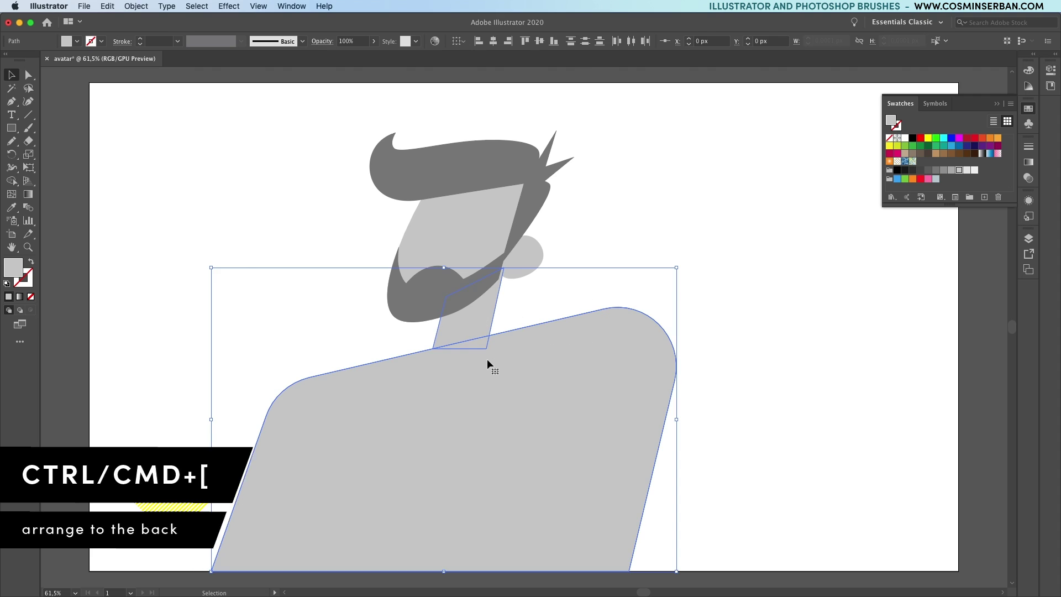
left_click(11, 181)
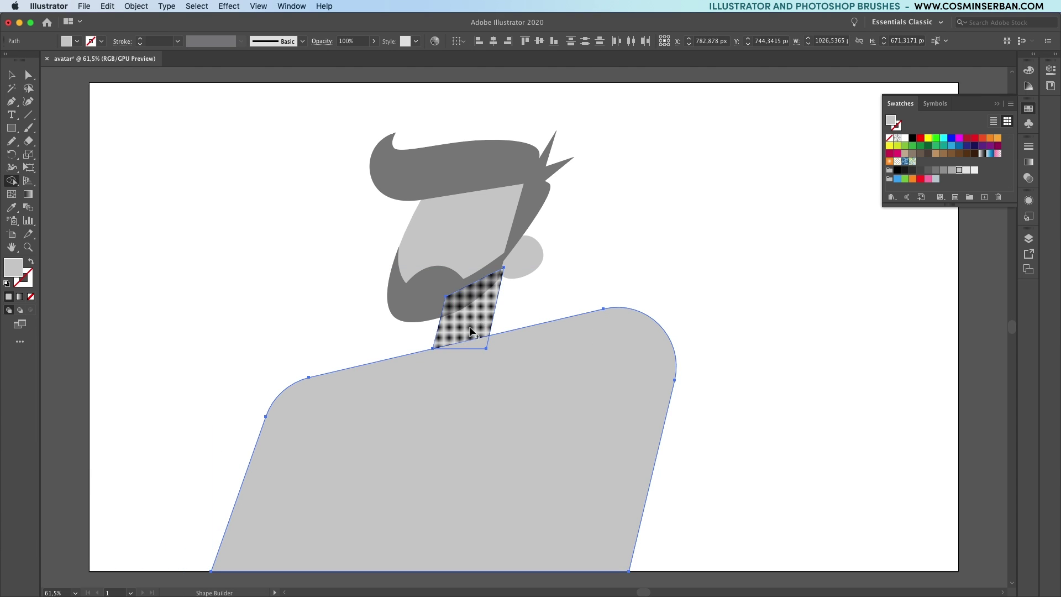
left_click_drag(469, 328, 466, 385)
Step: Round both corners where the neck meets the shoulders, the front one by about 56 px
key("a")
left_click(433, 349)
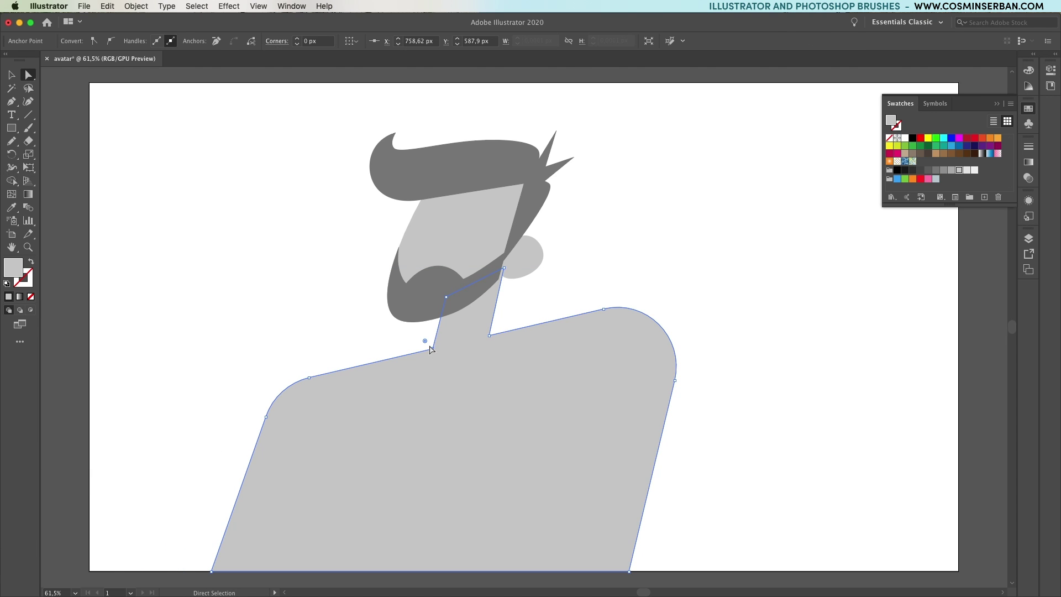
left_click_drag(417, 335, 415, 326)
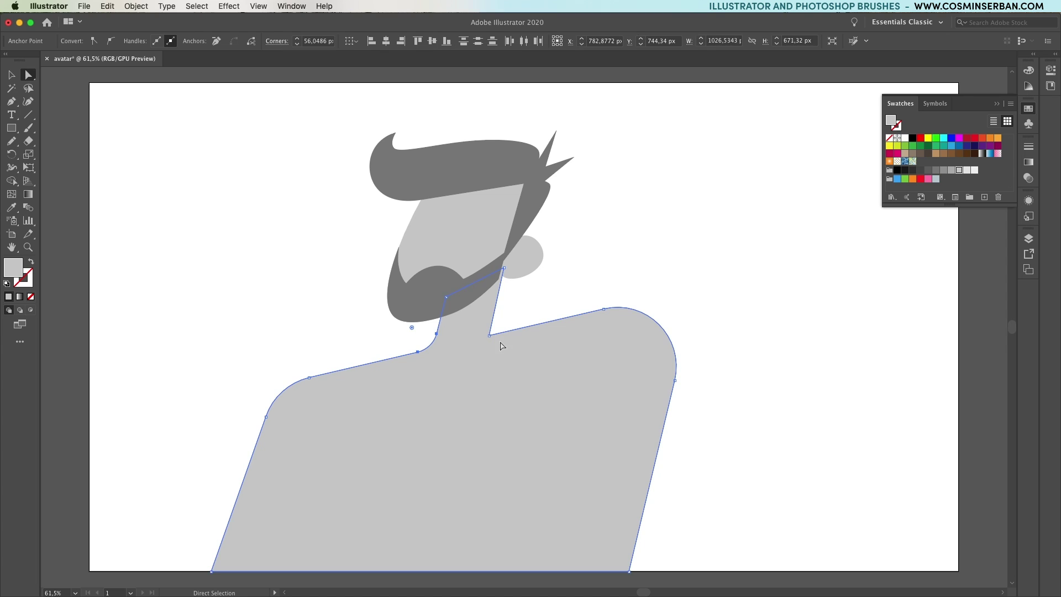
left_click(490, 335)
mouse_move(526, 317)
left_mouse_down()
mouse_move(519, 305)
mouse_move(506, 316)
left_mouse_up()
Step: Draw a closed V-shaped collar over the torso with the Pen tool, its arms extending past both shoulders and its point on the lower chest
key("p")
left_click(395, 344)
left_click(412, 499)
left_click(553, 291)
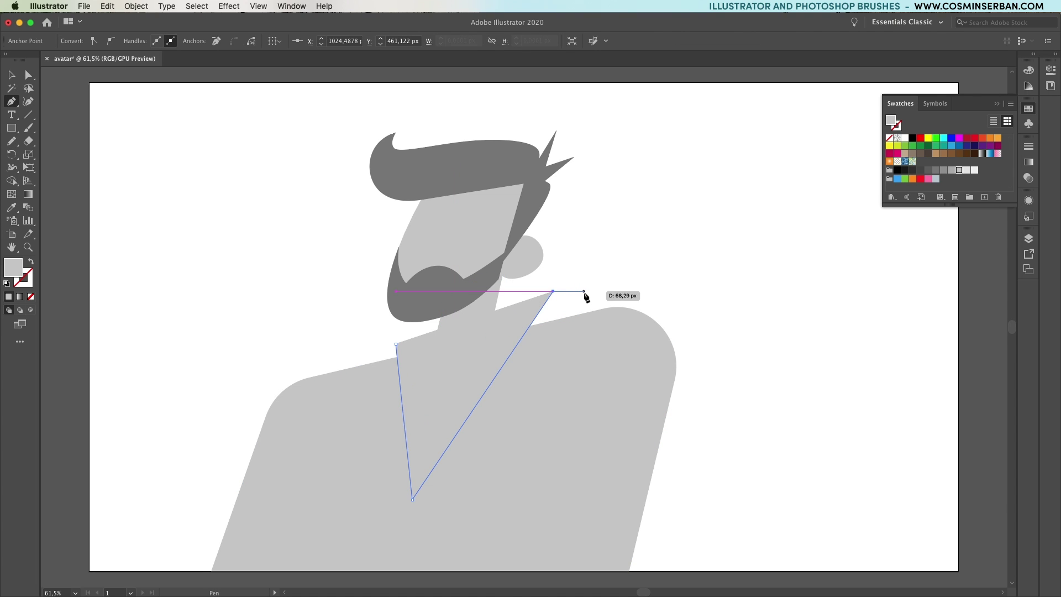
left_click(587, 291)
left_click(404, 556)
left_click(356, 345)
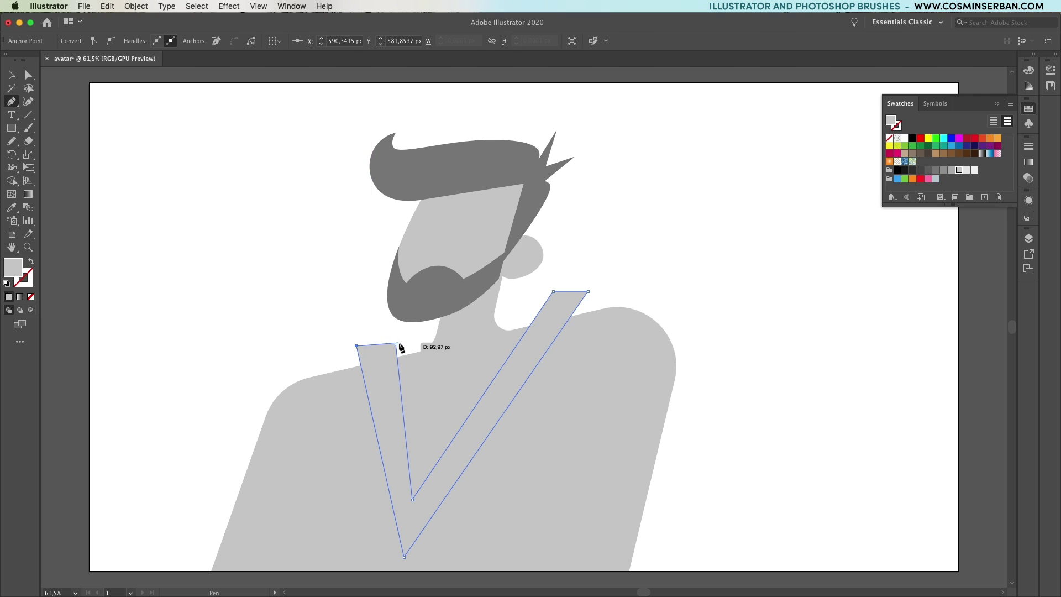
left_click(396, 344)
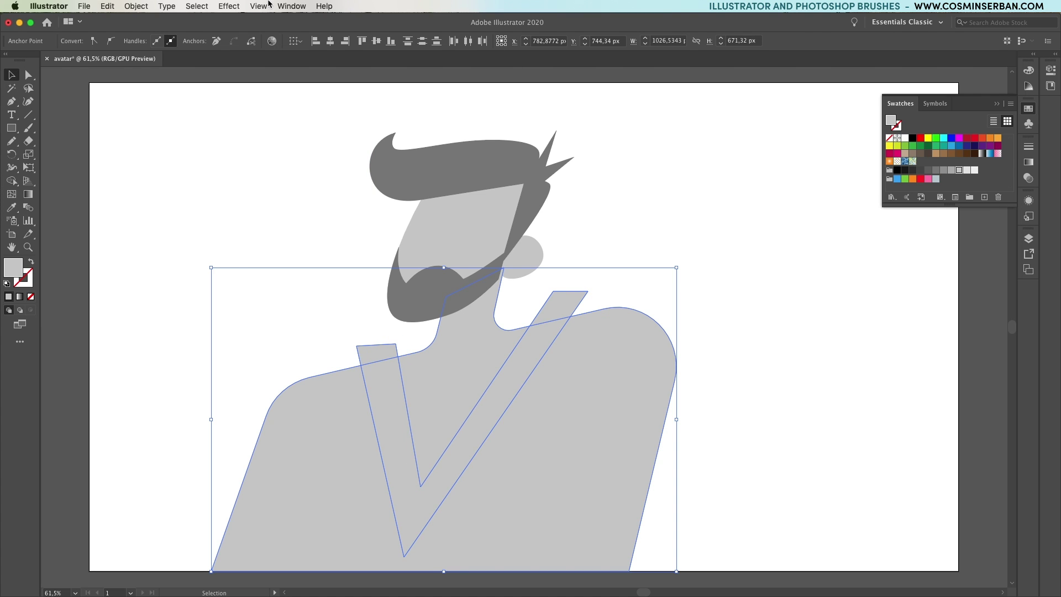
Step: Divide the torso with the V-shaped collar using Pathfinder Divide and ungroup the resulting pieces
left_click(283, 6)
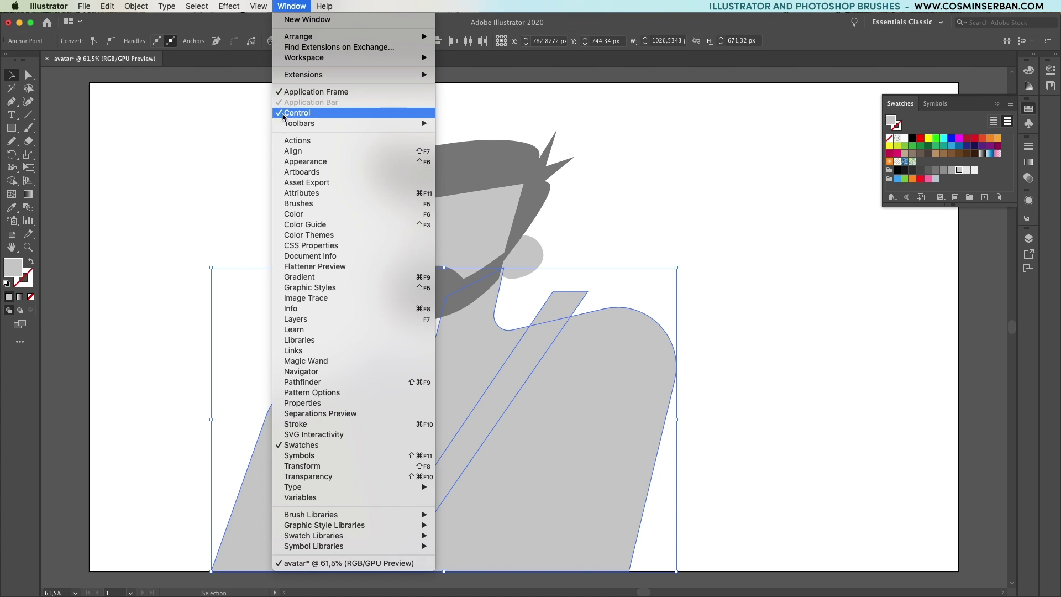
left_click(316, 382)
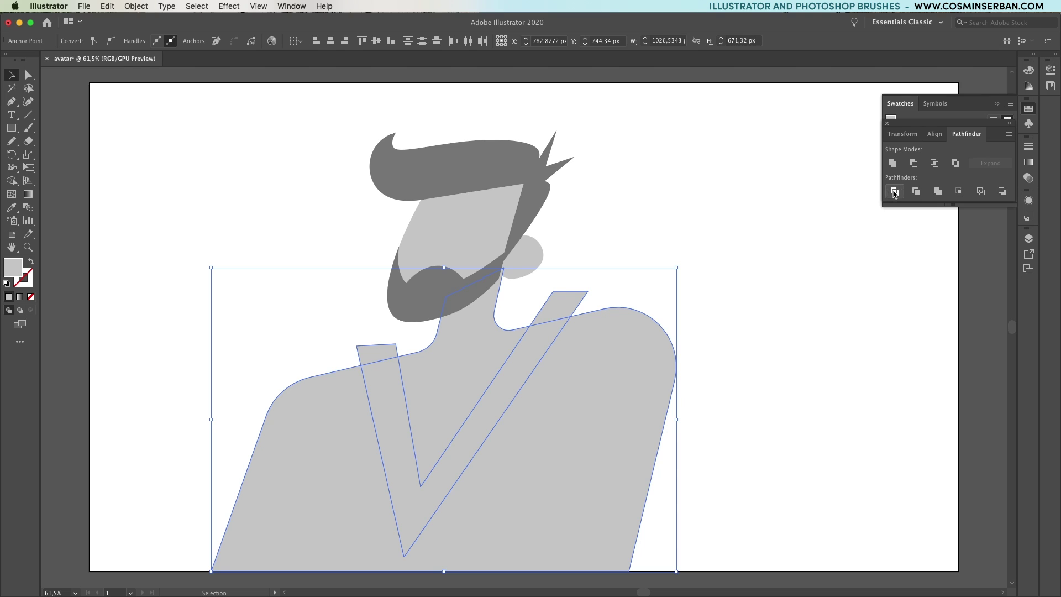
left_click(894, 191)
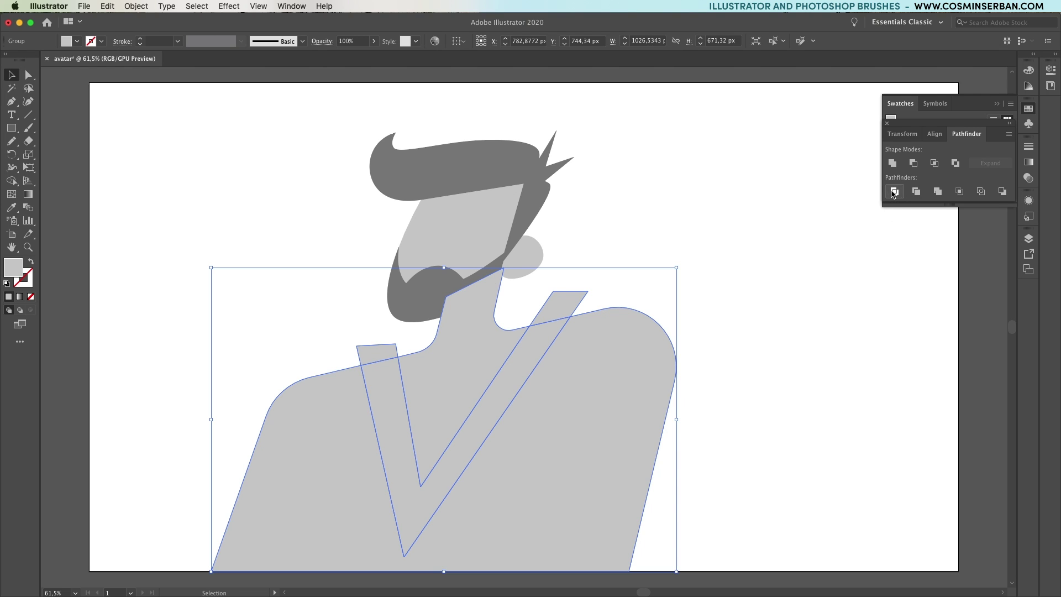
right_click(564, 302)
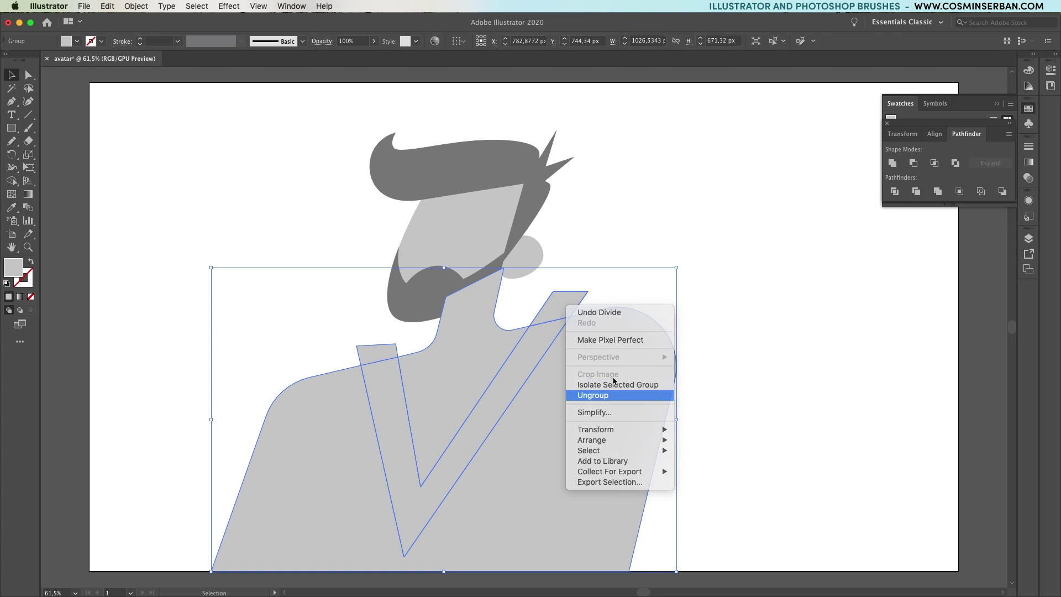
left_click(608, 395)
Step: Delete the two collar ends that stick out above the shoulders
left_click(721, 264)
left_click(568, 300)
key("Delete")
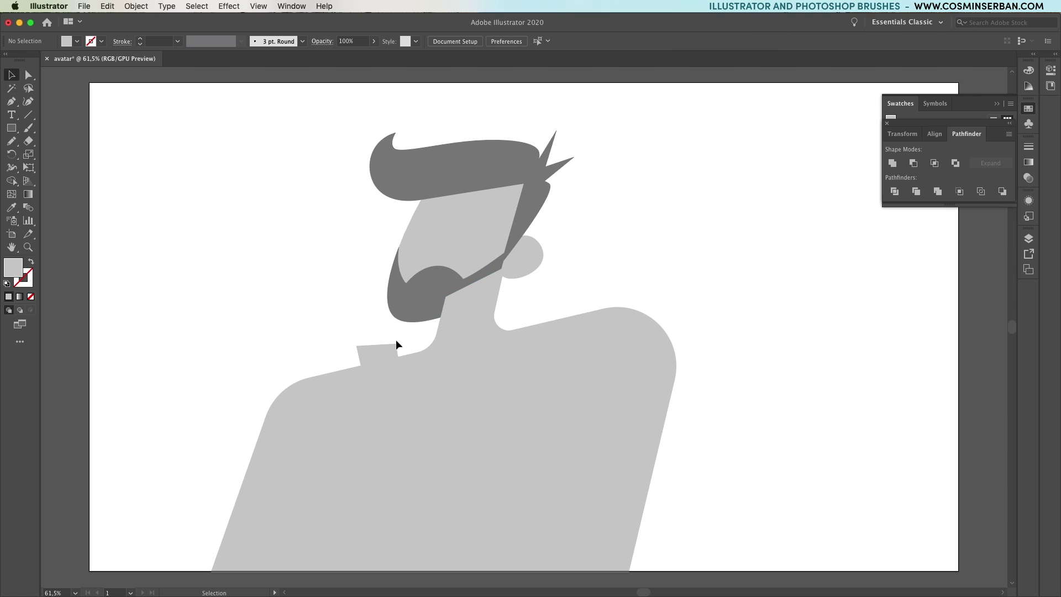
left_click(391, 351)
key("Delete")
Step: Fill the V-shaped collar with dark gray and the jacket with a lighter medium gray from the grayscale swatches
left_click(515, 373)
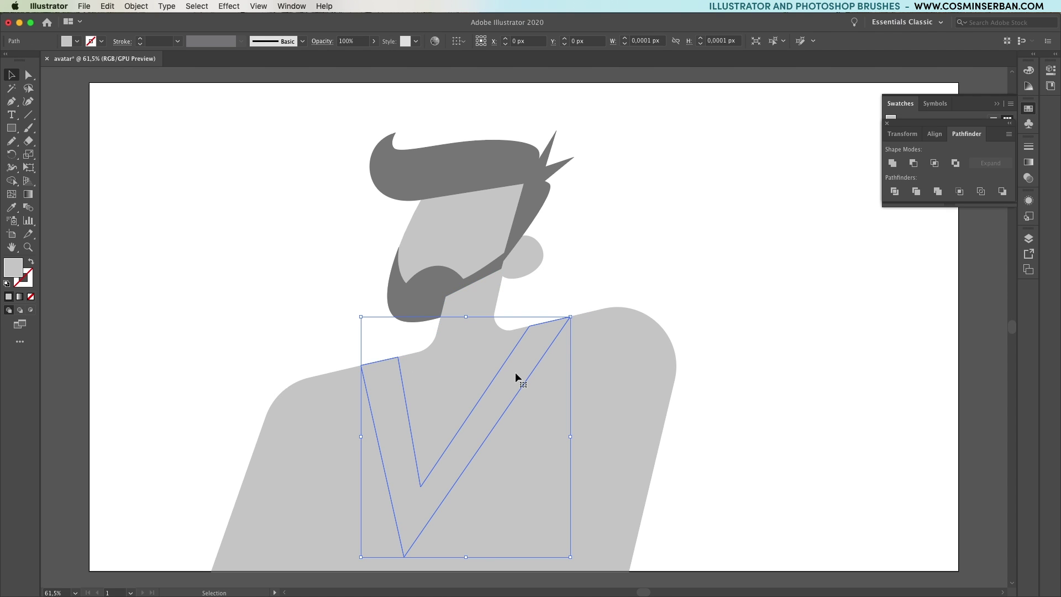
left_click(1028, 113)
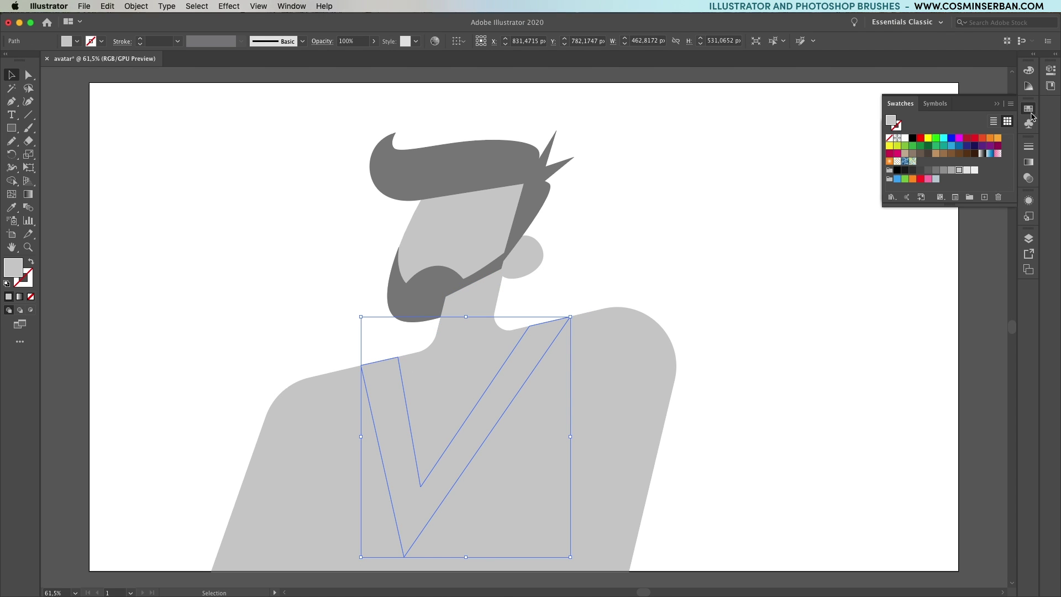
left_click(928, 171)
left_click(625, 387)
left_click(936, 170)
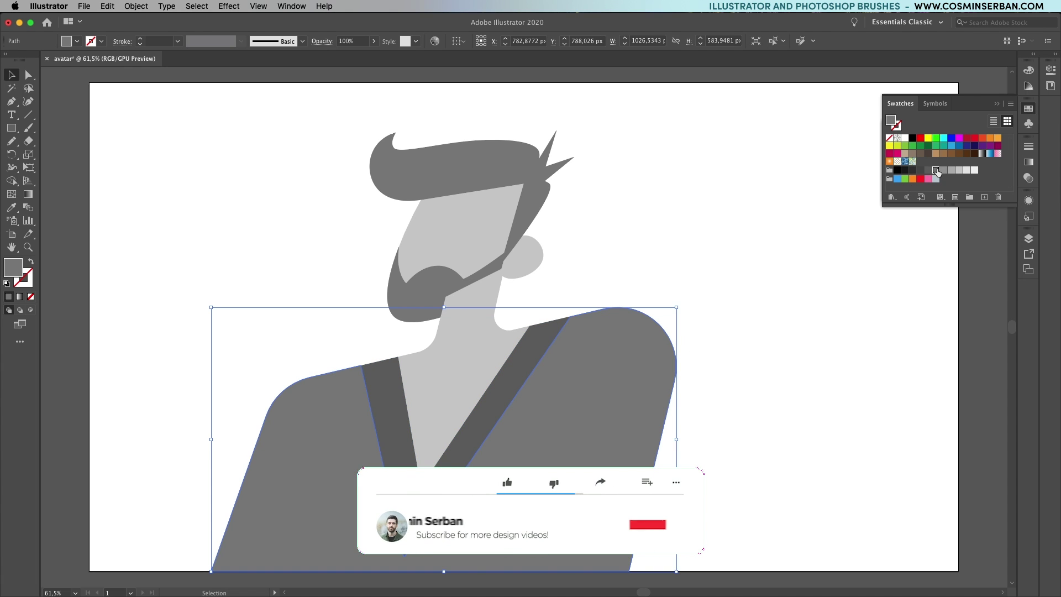
left_click(944, 171)
Step: Send the neck and chest piece to the back, behind the beard
left_click(469, 343)
key("super+shift+[")
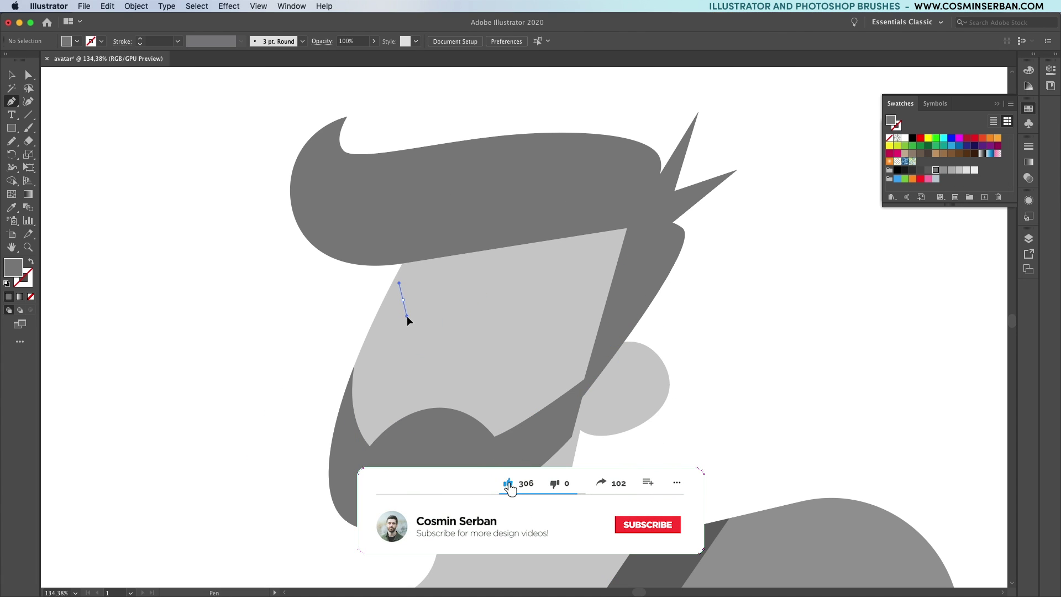
Step: Draw two tilted oval gray eyebrows on the upper face with curved Pen tool paths
left_click_drag(407, 316, 409, 318)
left_click_drag(466, 283, 461, 265)
left_click_drag(403, 300, 402, 318)
left_click_drag(509, 296, 512, 301)
left_click_drag(564, 310, 572, 300)
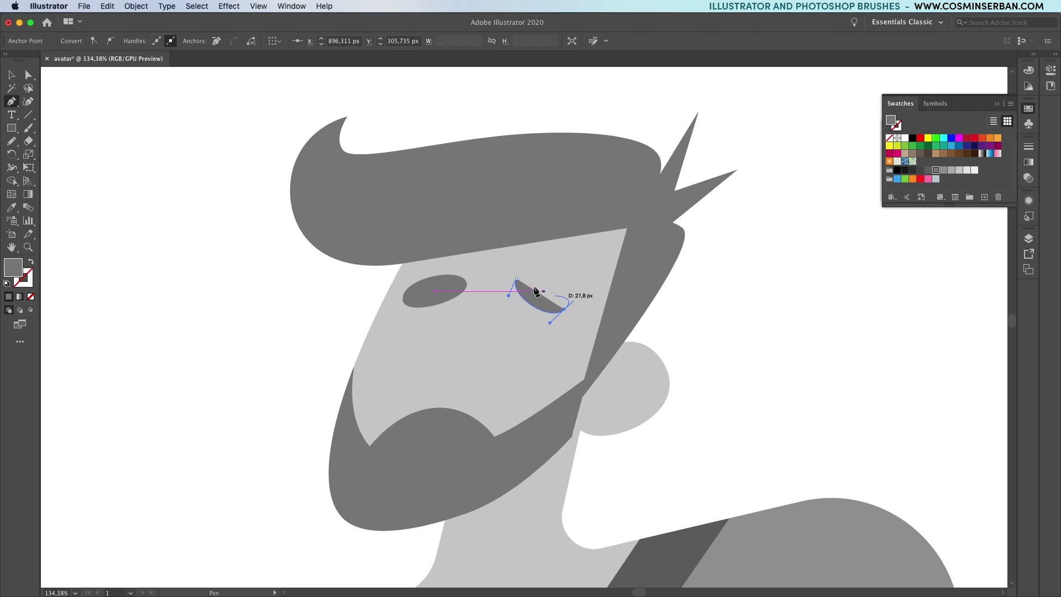
left_click_drag(508, 285, 492, 340)
Step: Draw a white almond-shaped eye below the front eyebrow and place a copy below the other eyebrow
left_click(403, 326)
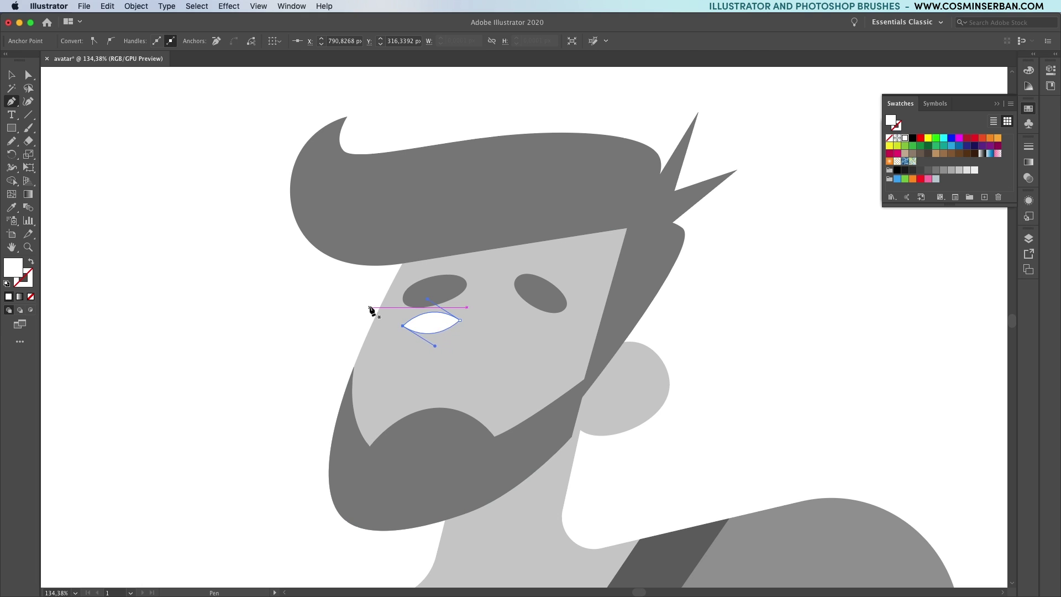
key("v")
left_click_drag(442, 326, 539, 329)
left_click(549, 283)
Step: Draw a teardrop-shaped nose between the eyes and beard with the Pen tool and fill it with the collar's dark gray
key("p")
left_click_drag(437, 382, 435, 402)
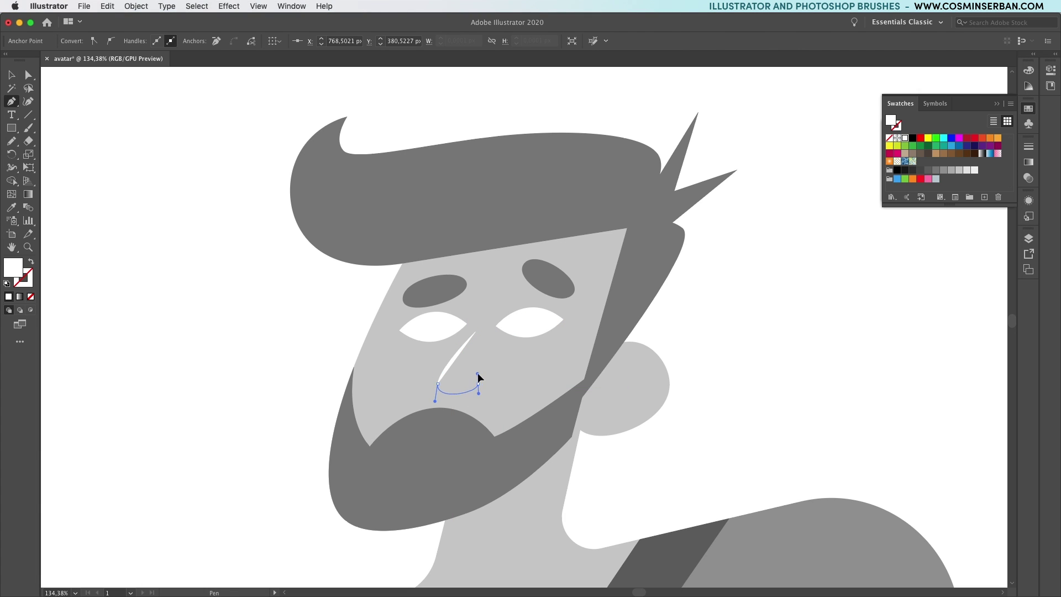
left_click(476, 331)
key("i")
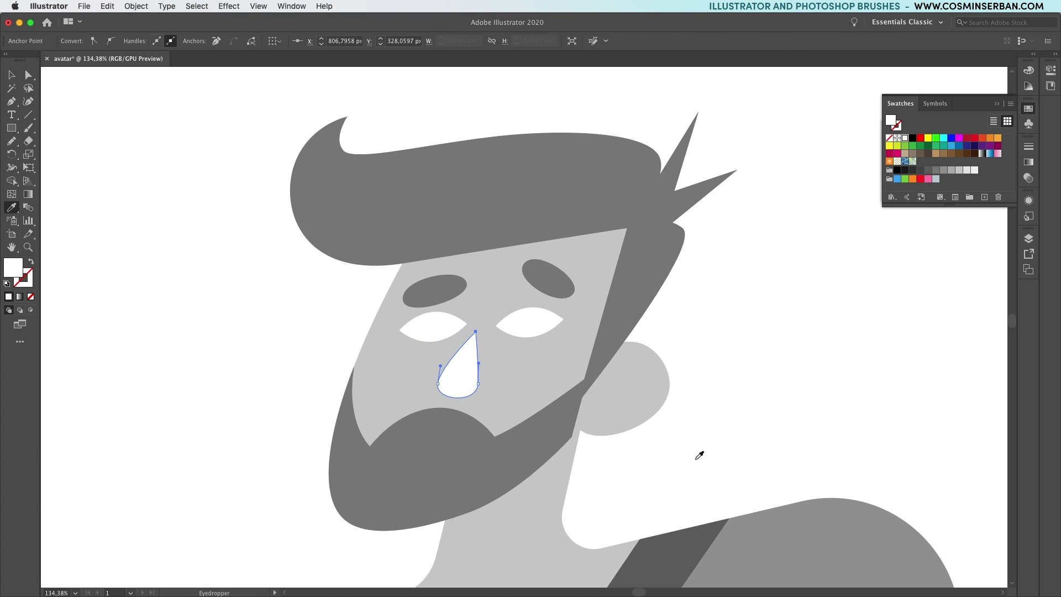
left_click(682, 545)
key("v")
key("super+shift+a")
Step: Draw a dark gray circular iris about 39 px wide over the front eye and place a copy over the other eye
left_click(13, 131)
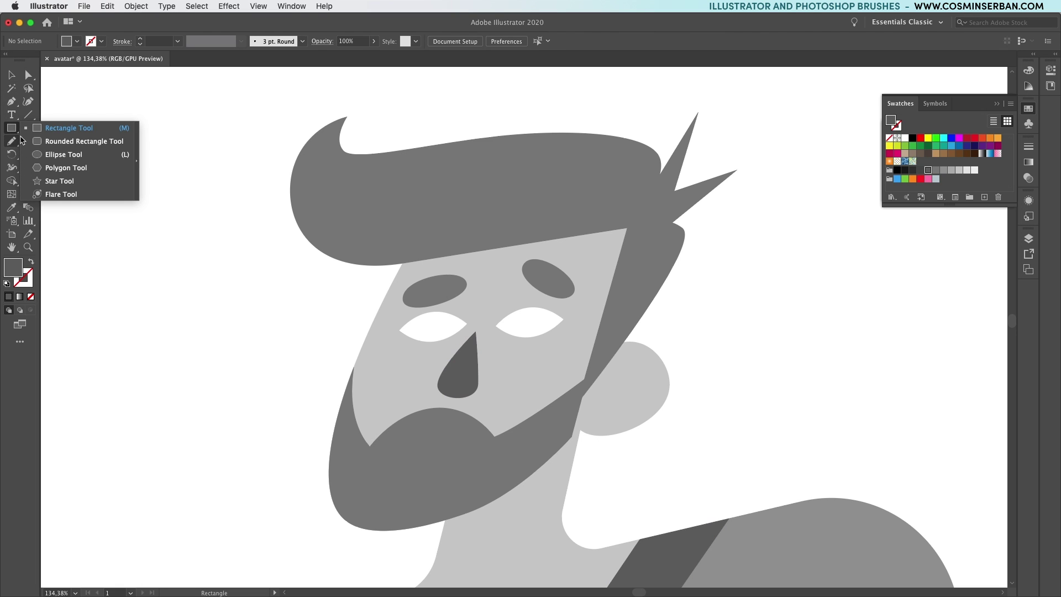
left_click(67, 155)
left_click_drag(467, 323, 568, 325)
key("v")
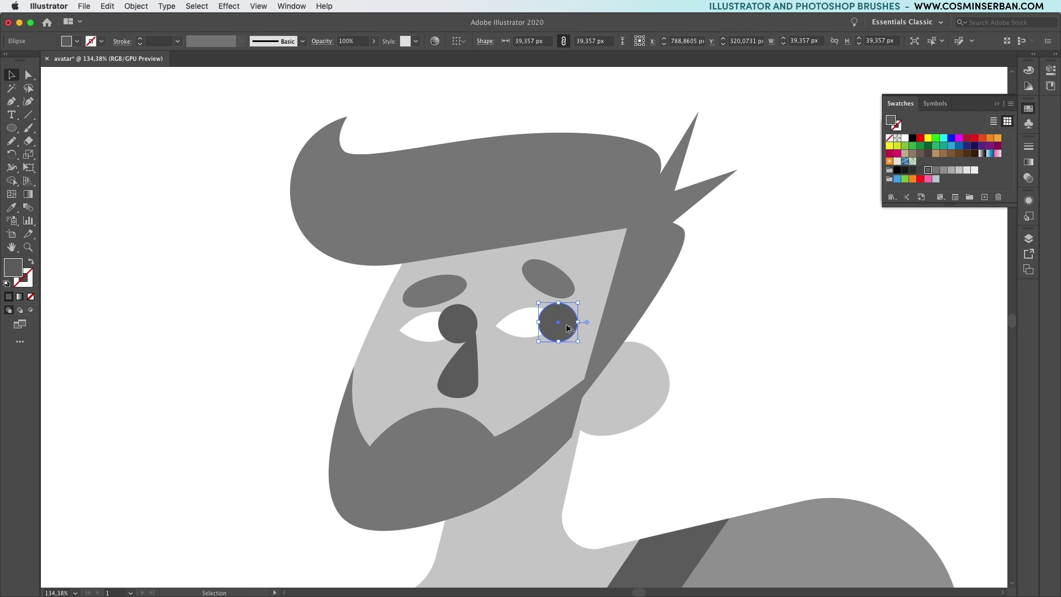
Step: Trim away the parts of both irises that extend outside the white eyes using Shape Builder
left_click(420, 328)
left_click(462, 324, "shift")
key("shift+m")
left_click(465, 312, "alt")
key("v")
left_click(519, 326)
left_click(558, 323, "shift")
key("shift+m")
left_click(568, 325, "alt")
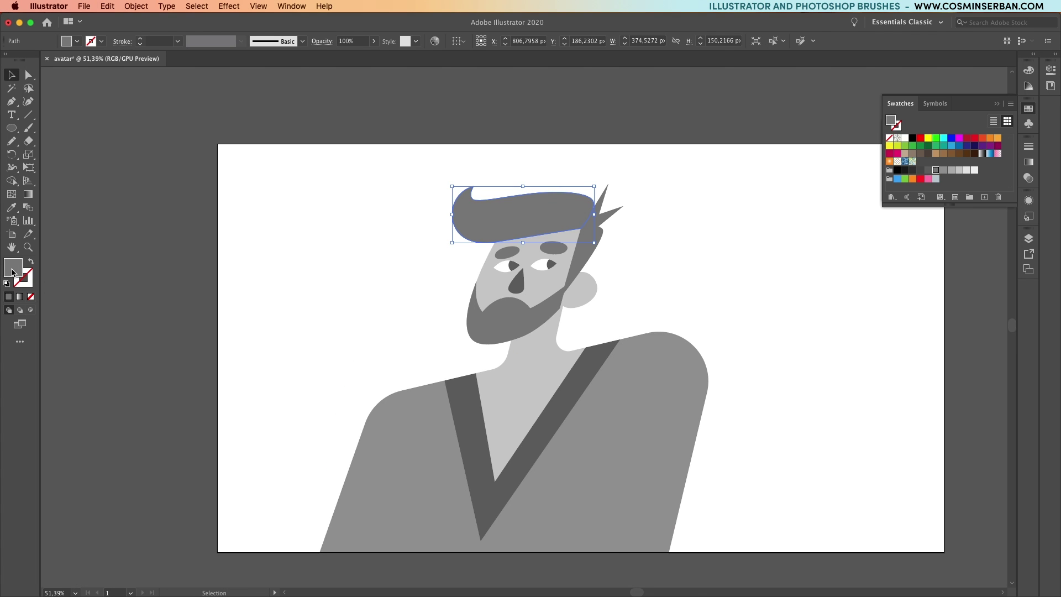
Step: Change the fill of the large top hair shape to near-black
double_click(12, 269)
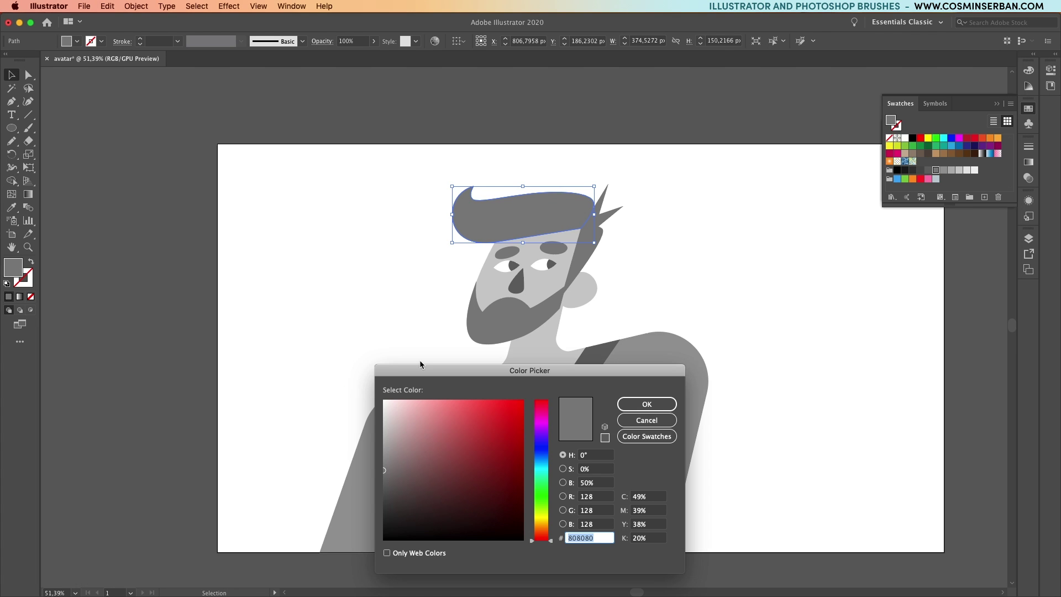
left_click_drag(417, 520, 391, 526)
left_click(662, 406)
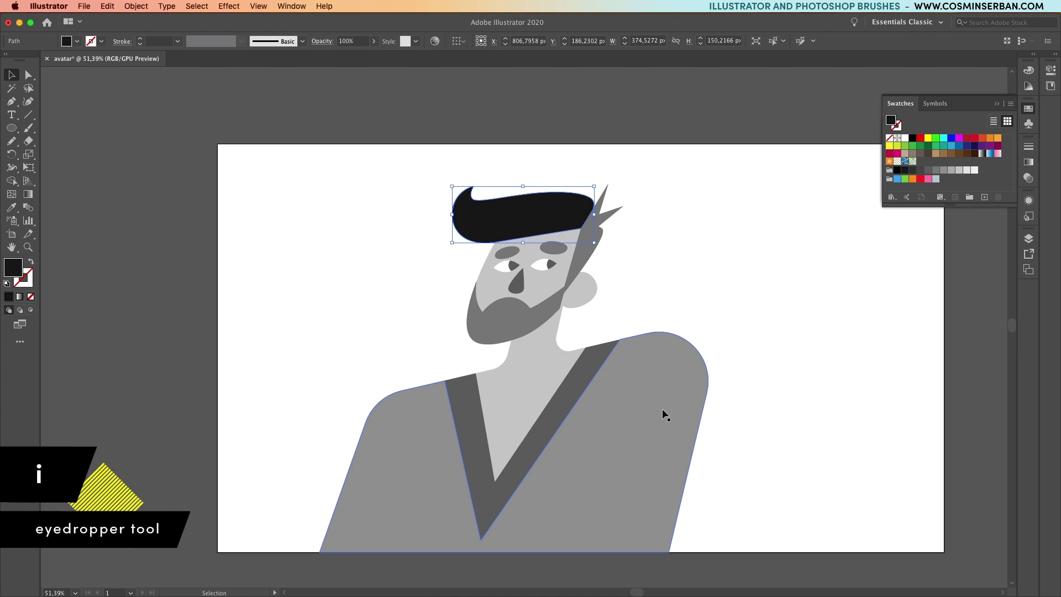
Step: Apply the top hair's near-black fill to the hair spikes, sideburn, beard, eyebrows and collar with the Eyedropper
left_click(599, 221)
left_click(576, 260, "shift")
left_click(525, 313, "shift")
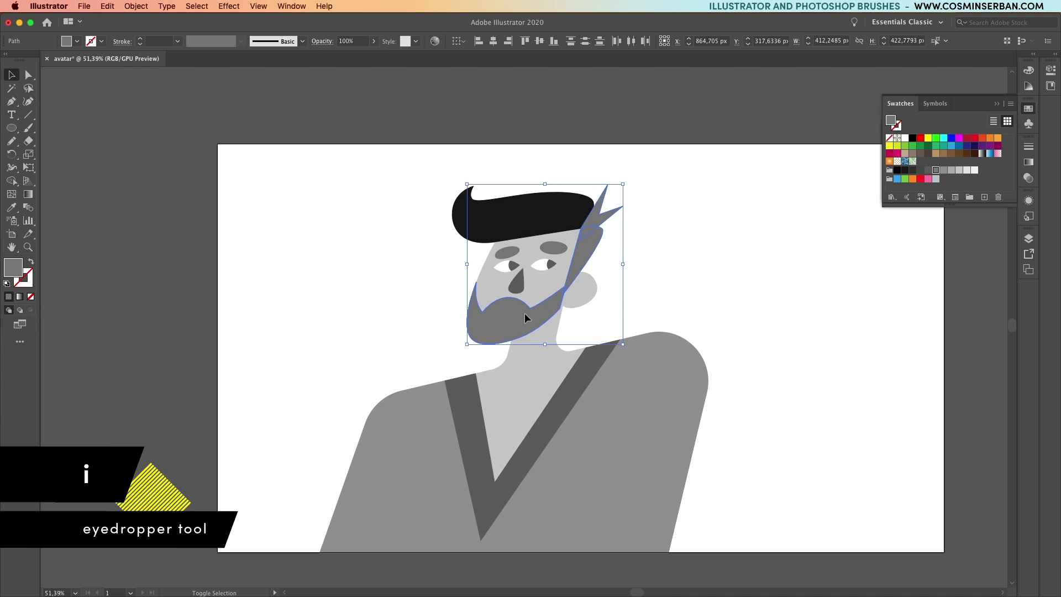
left_click(587, 354, "shift")
key("i")
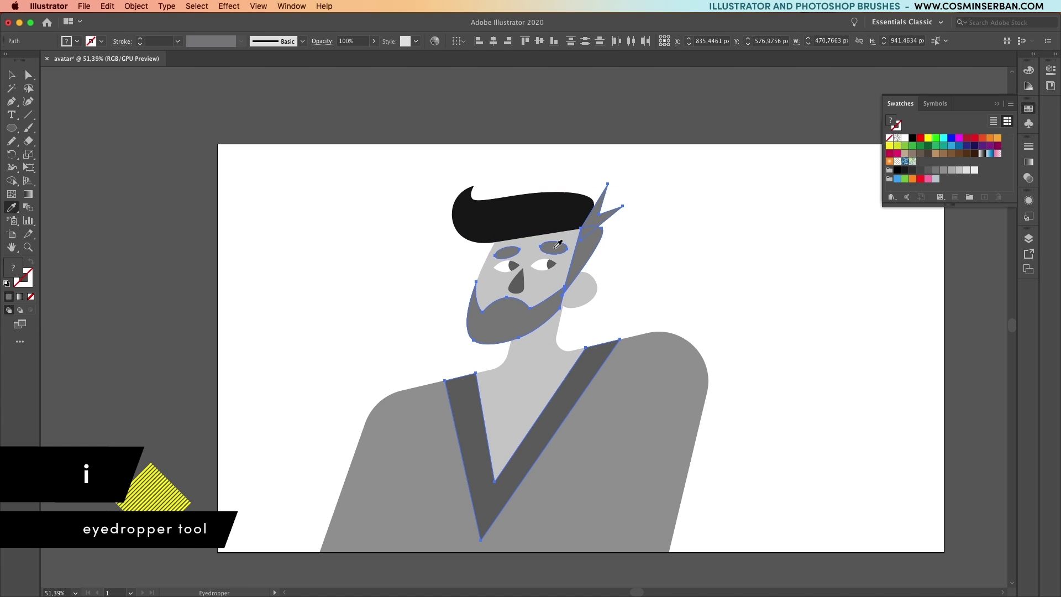
left_click(560, 219)
Step: Fill the face, the neck and chest piece, and the ear with a saturated bright blue
key("v")
left_click(544, 290)
left_click(531, 389, "shift")
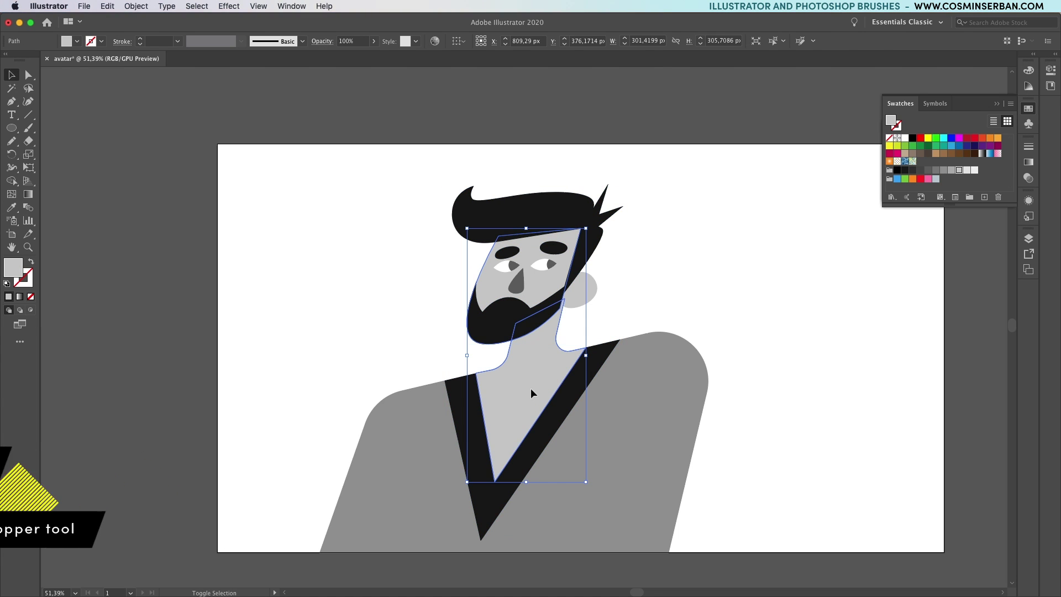
left_click(594, 279, "shift")
left_click_drag(539, 446, 539, 454)
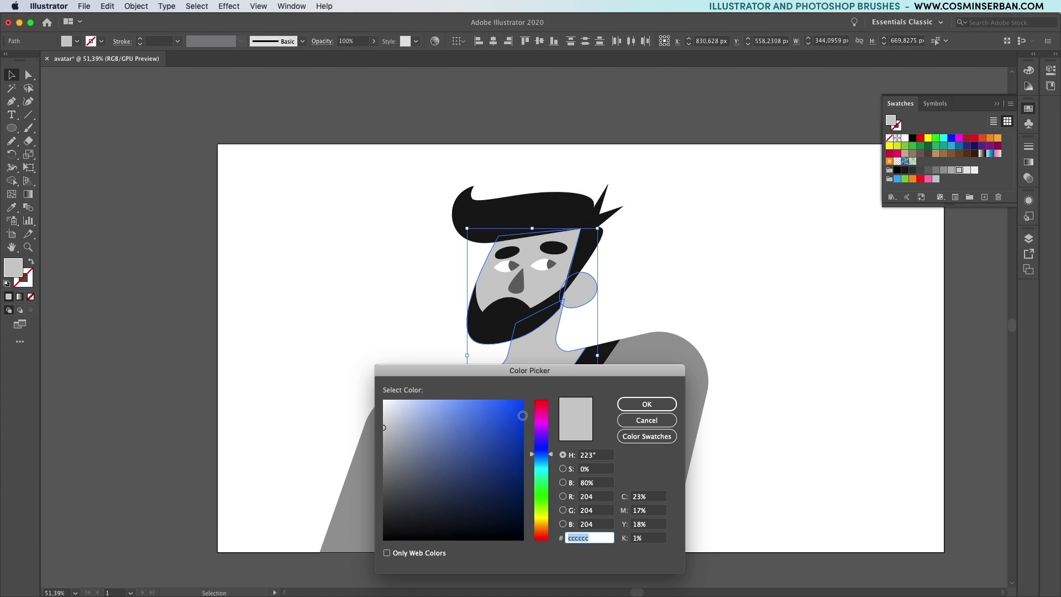
type("0033ff")
left_click(646, 404)
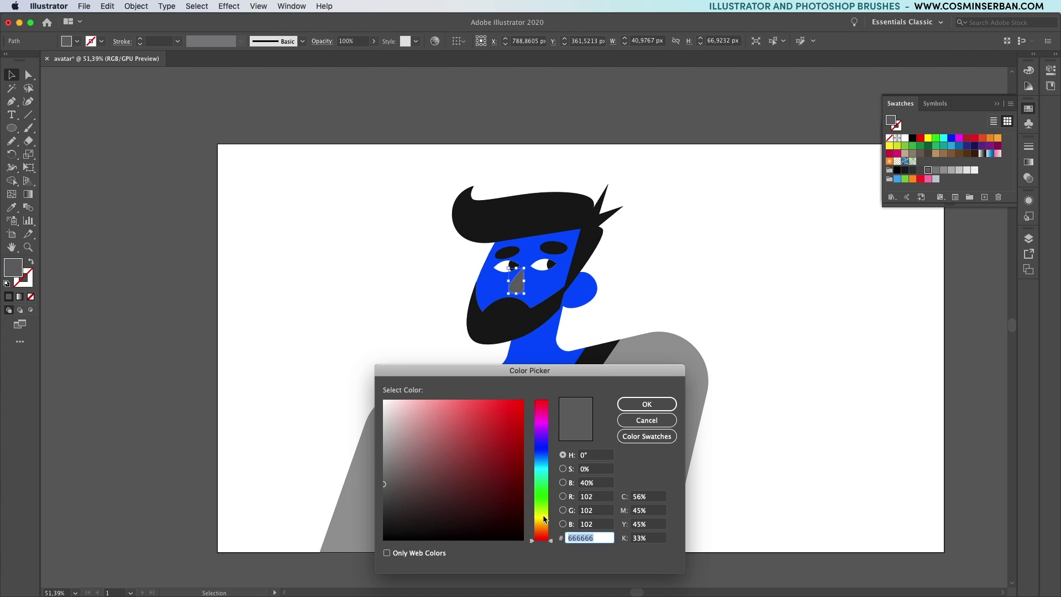
Step: Fill the nose with yellow fff203 and give the jacket the same bright yellow
left_click(543, 519)
left_click_drag(518, 401, 523, 397)
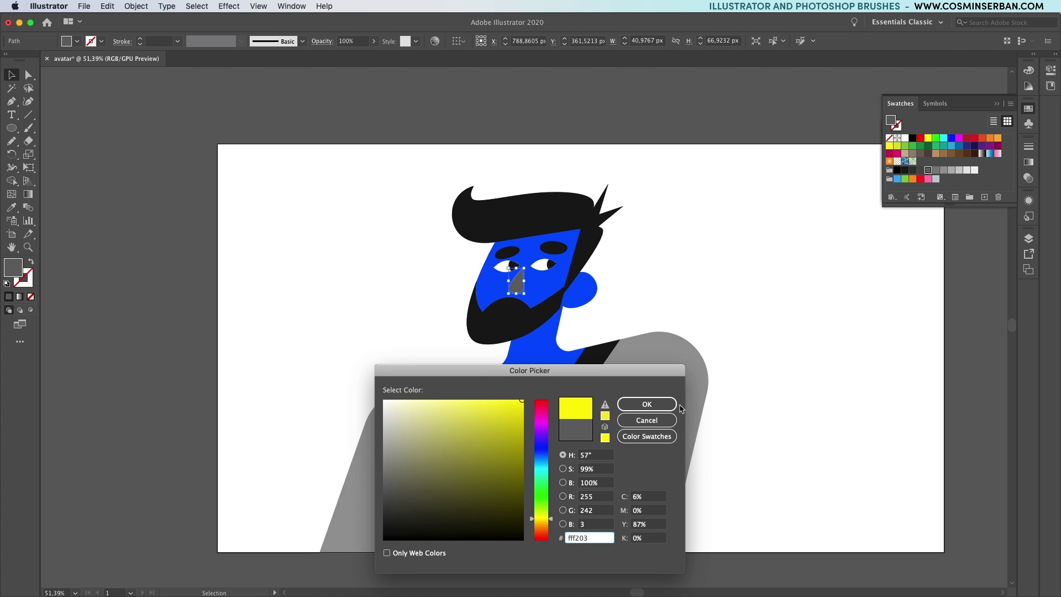
left_click(646, 403)
left_click(611, 439)
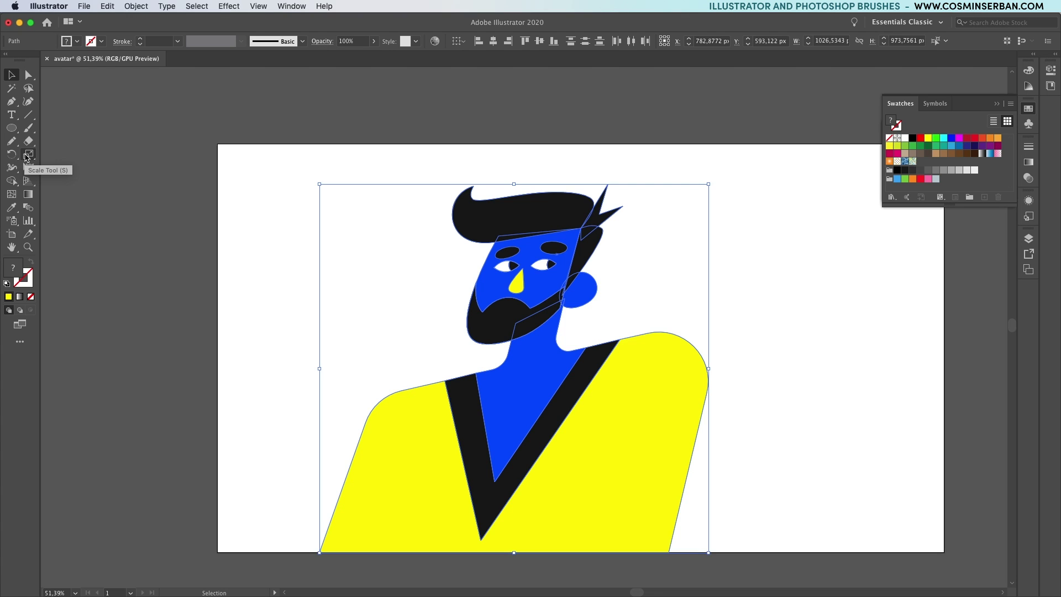
Step: Slant the whole avatar slightly with the Shear tool
left_click_drag(27, 157, 48, 164)
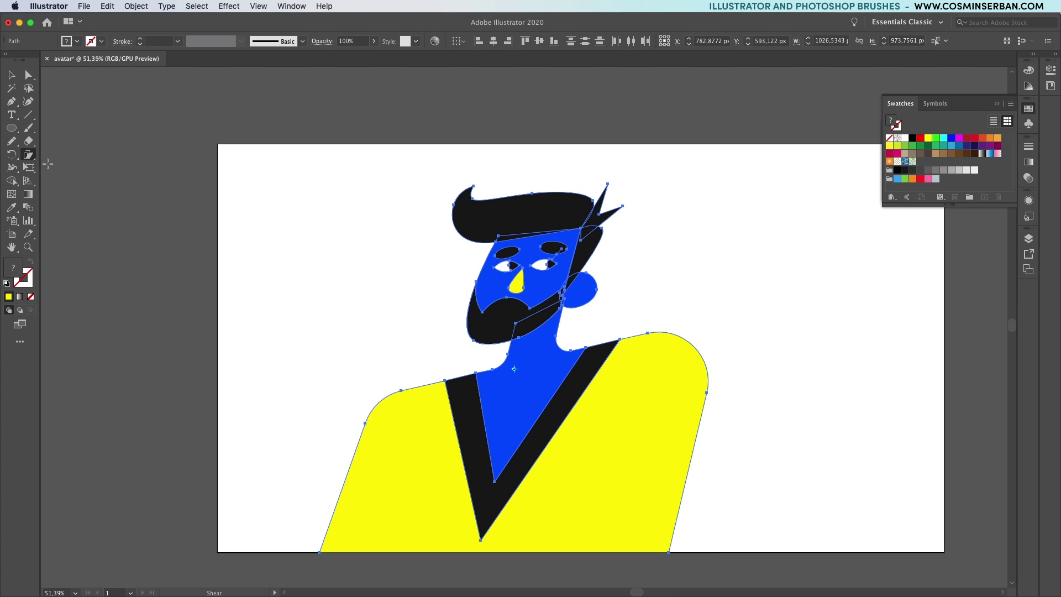
left_click_drag(531, 193, 540, 199)
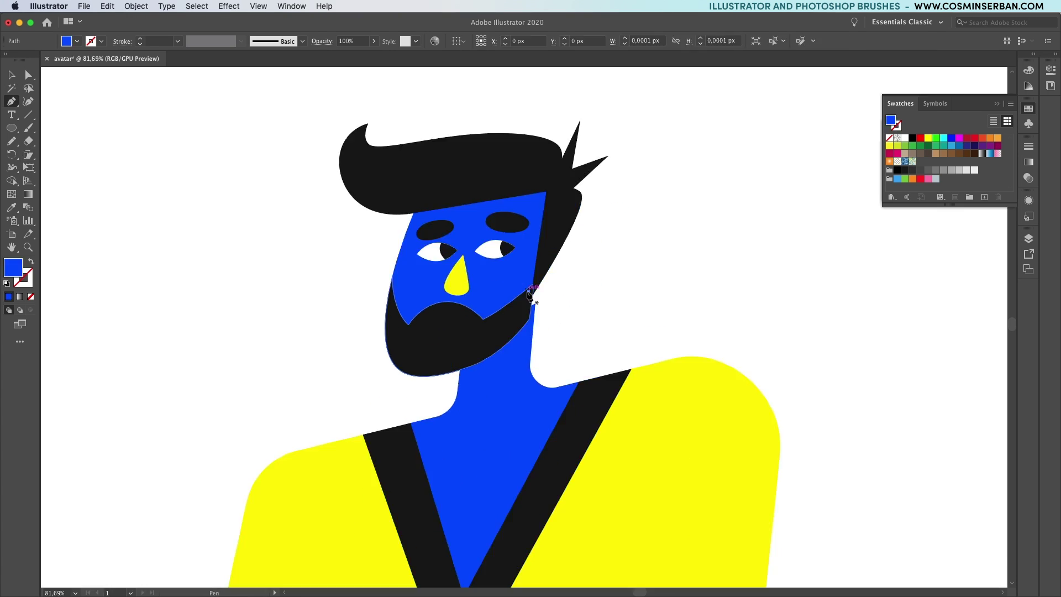
Step: Draw a new rounded blue ear beside the sideburn with the Pen tool and send it to the back
left_click(530, 291)
left_click_drag(579, 260, 604, 266)
left_click_drag(556, 315, 534, 314)
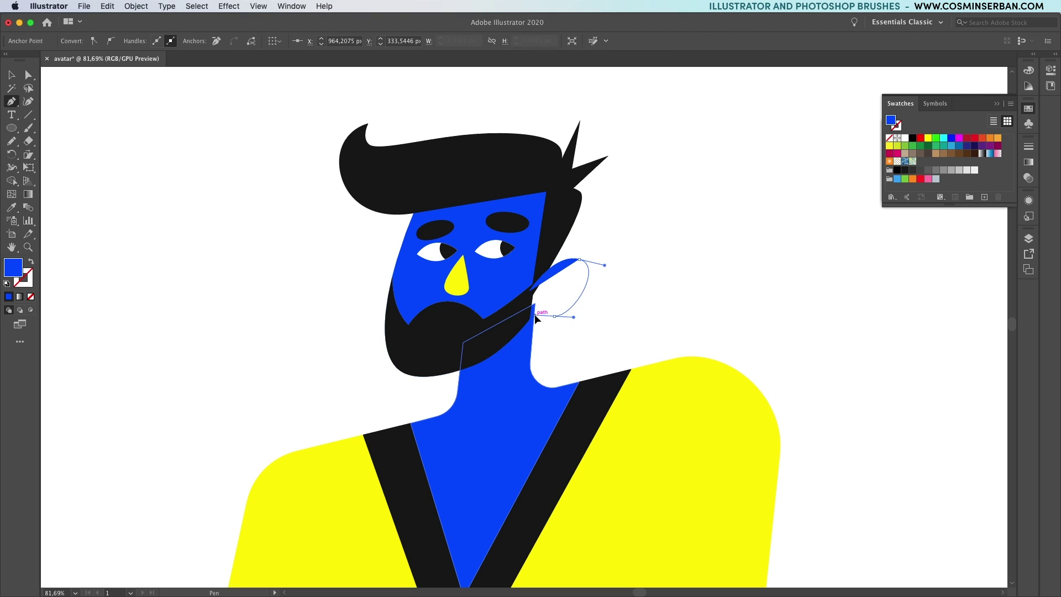
left_click(529, 291)
key("super+shift+[")
Step: Round the tips of the two hair spikes by about 3.6 px
key("a")
left_click(584, 122)
left_click(580, 121)
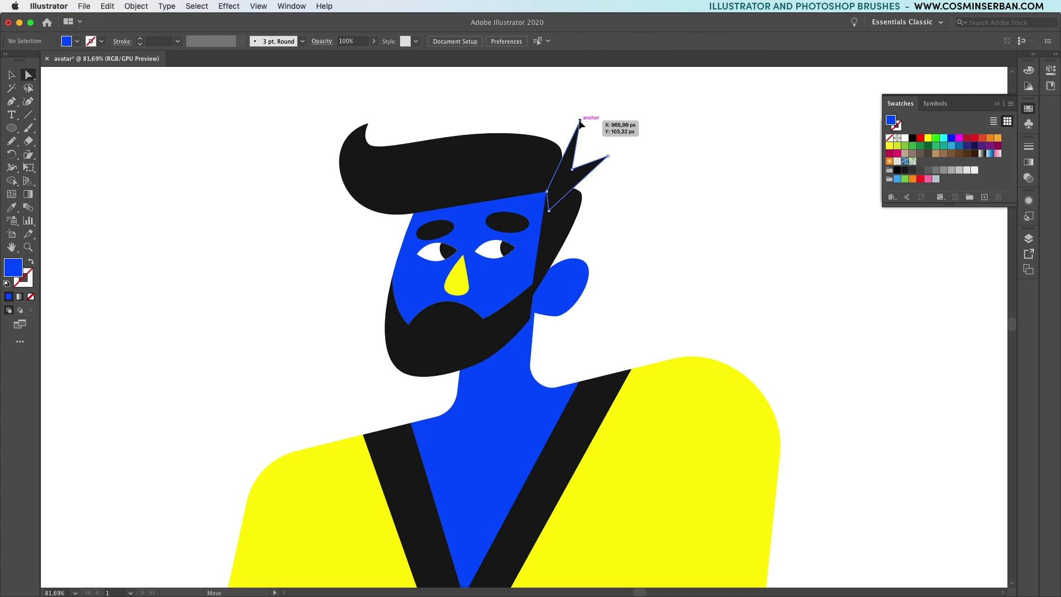
left_click(607, 156, "shift")
left_click_drag(599, 162, 596, 164)
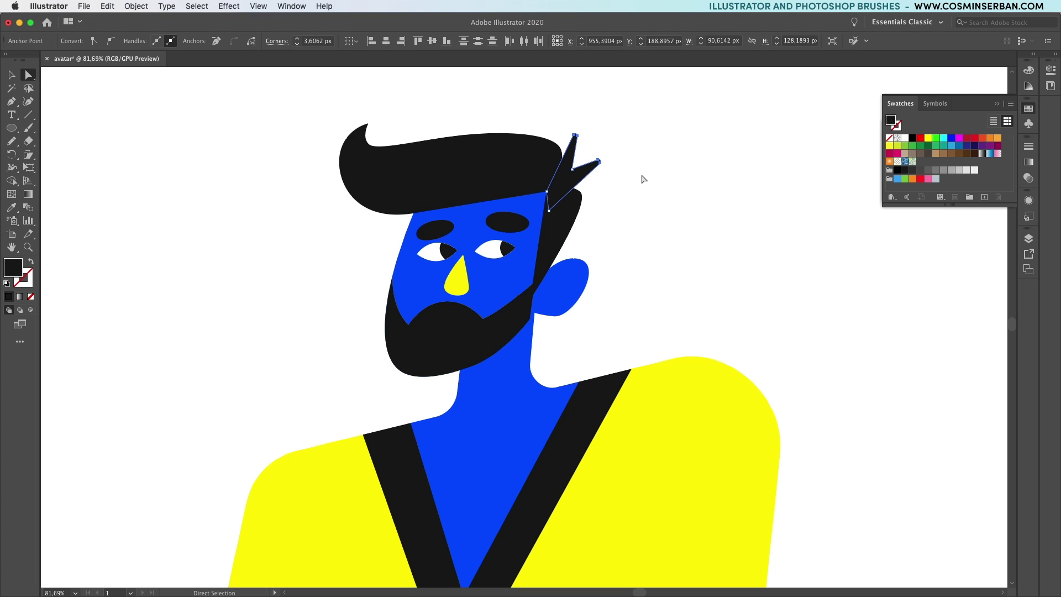
left_click(639, 177)
Step: Draw a small curved near-black inner-ear shape inside the blue ear with the Pen tool
left_click(545, 225)
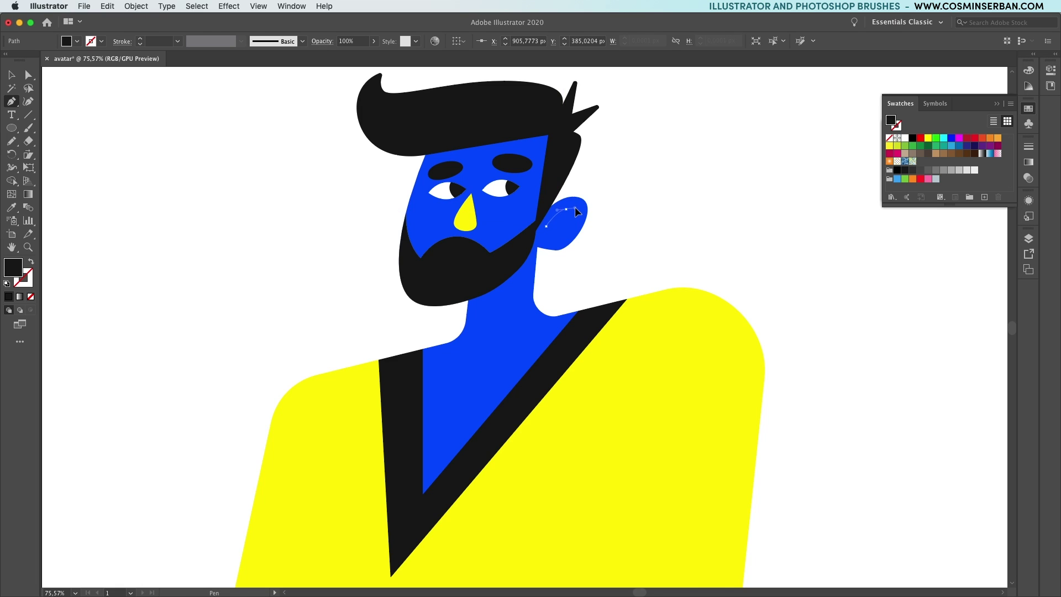
left_click_drag(575, 207, 577, 206)
left_click(575, 217)
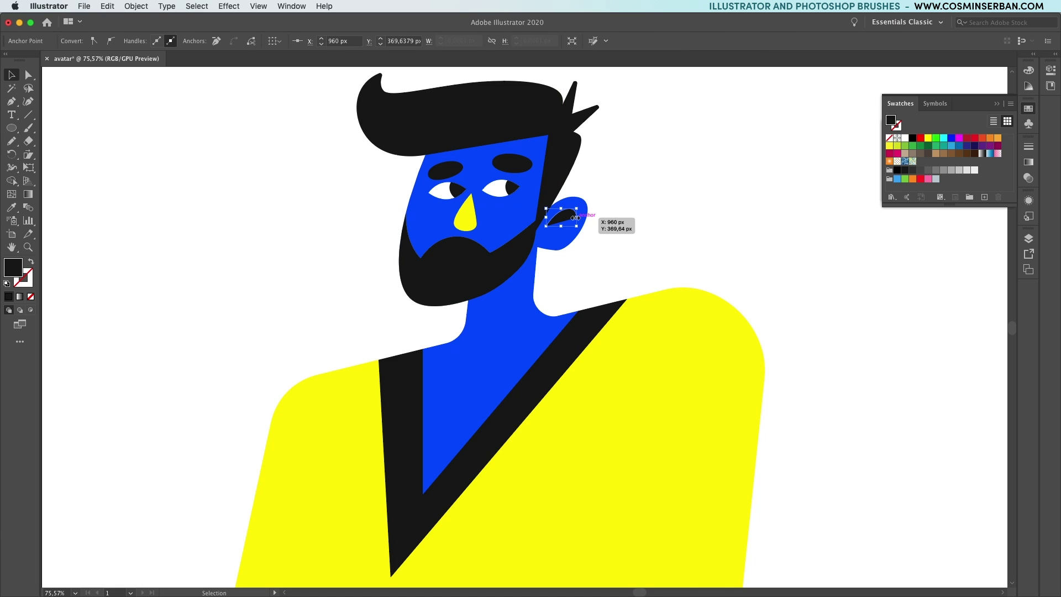
Step: Turn the inner-ear shape into a yellow unfilled stroke of 5 pt with round caps and round corners
key("i")
left_click(474, 215)
key("v")
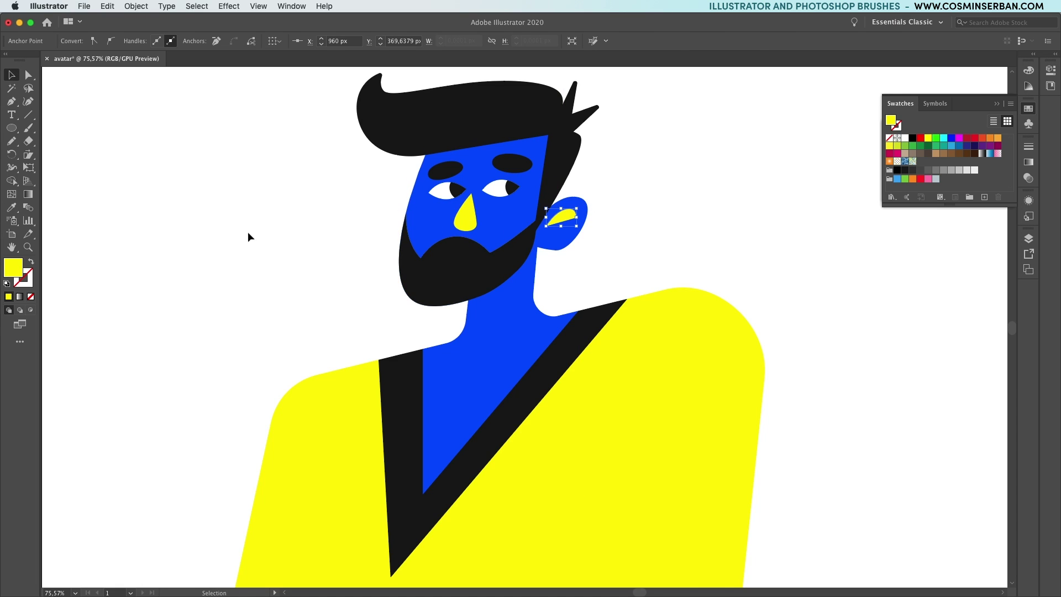
left_click(31, 264)
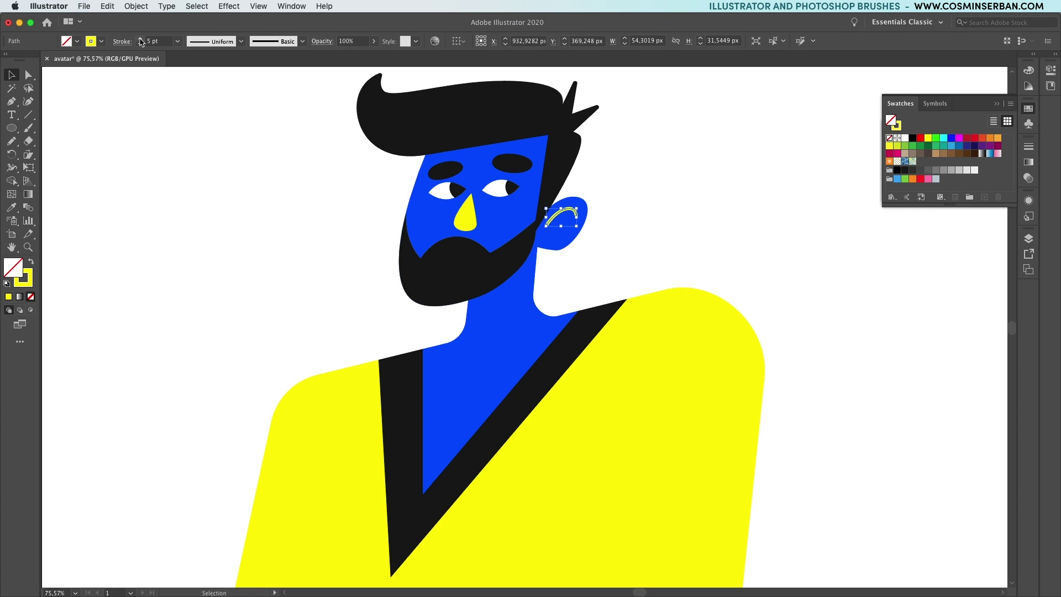
left_click(1029, 145)
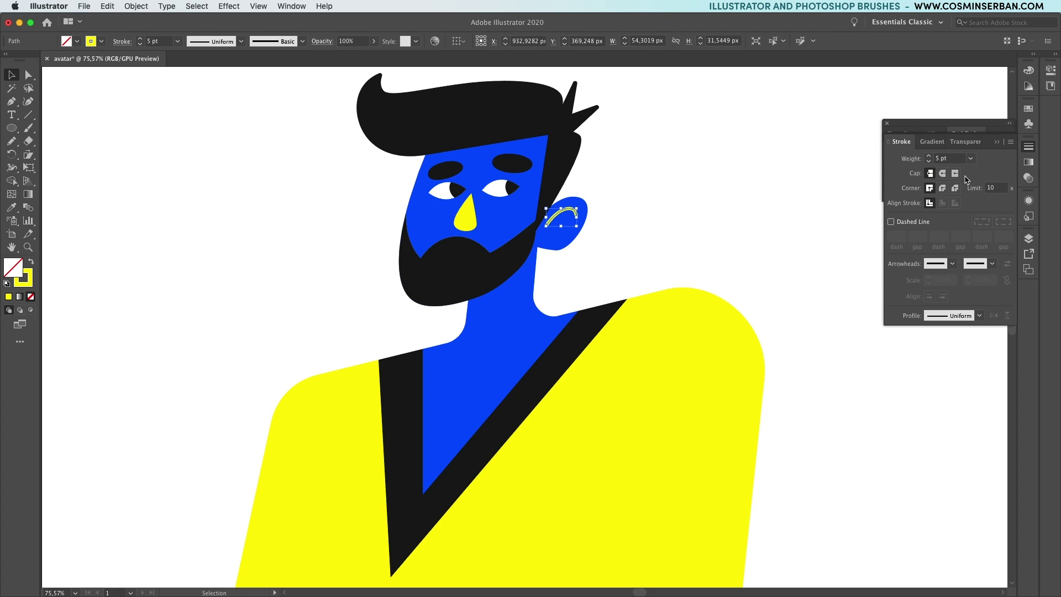
left_click(800, 186)
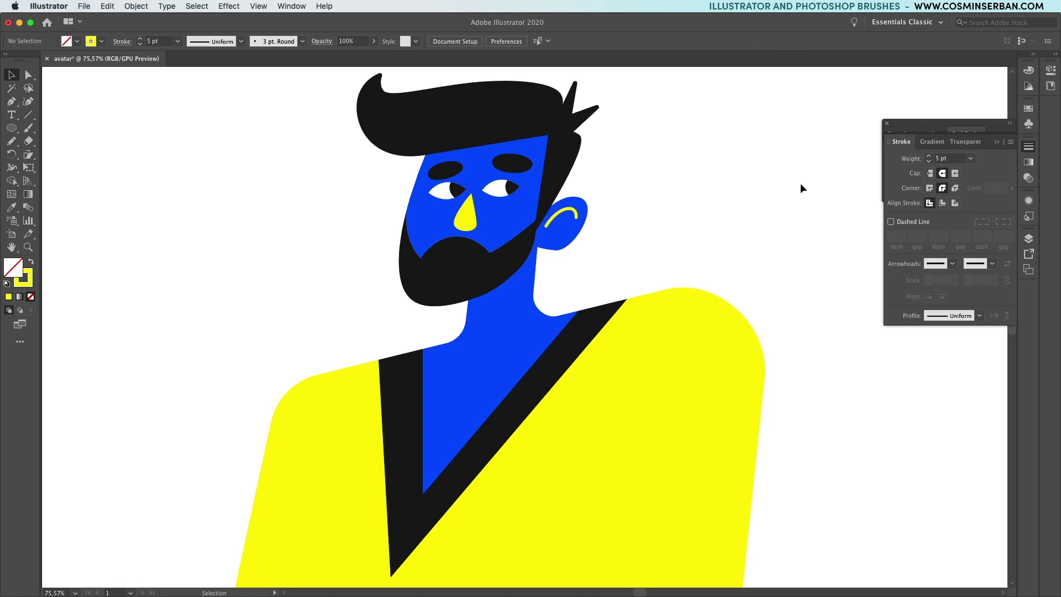
Step: Draw a yellow 5 pt highlight line along the forehead hairline and down the sideburn edge with the Pen tool
key("p")
left_click(453, 150)
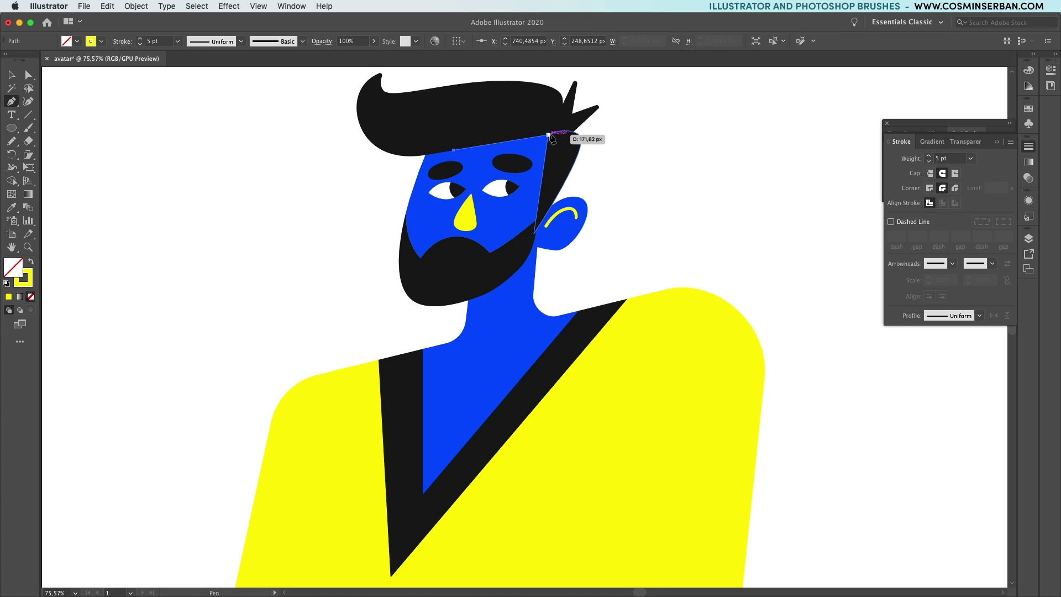
left_click(548, 134)
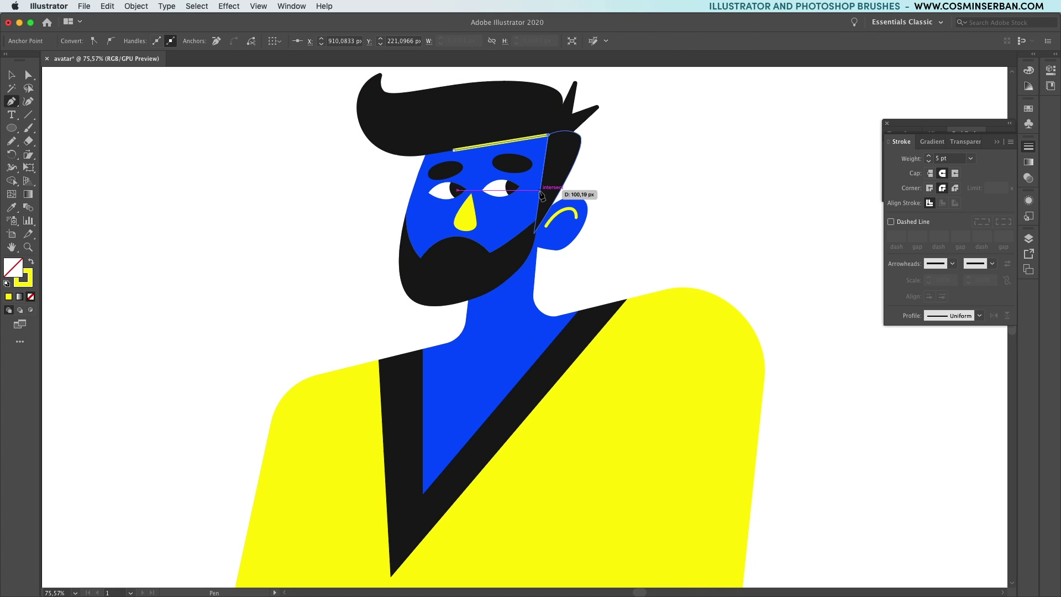
left_click(540, 194)
key("Escape")
Step: Draw a small curved yellow smile in the beard and a yellow Adam's apple line on the neck
mouse_move(458, 266)
left_mouse_down()
mouse_move(467, 276)
mouse_move(480, 253)
left_mouse_up()
key("Escape")
left_click(482, 303)
left_click(482, 313)
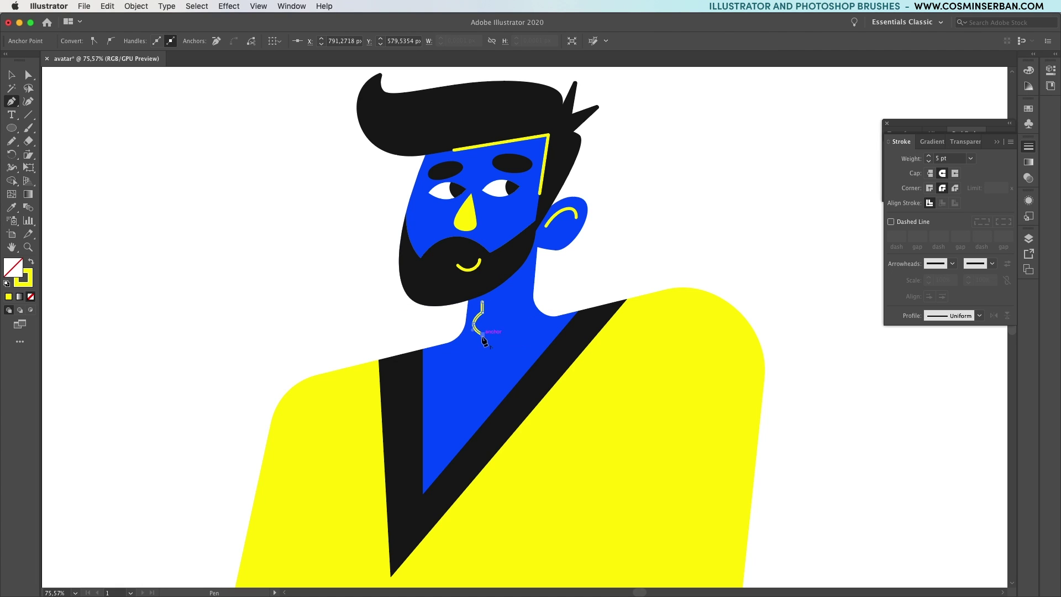
key("Escape")
Step: Draw a yellow V-shaped highlight line along the lower edges of the blue neckline
left_click(423, 425)
left_click(423, 493)
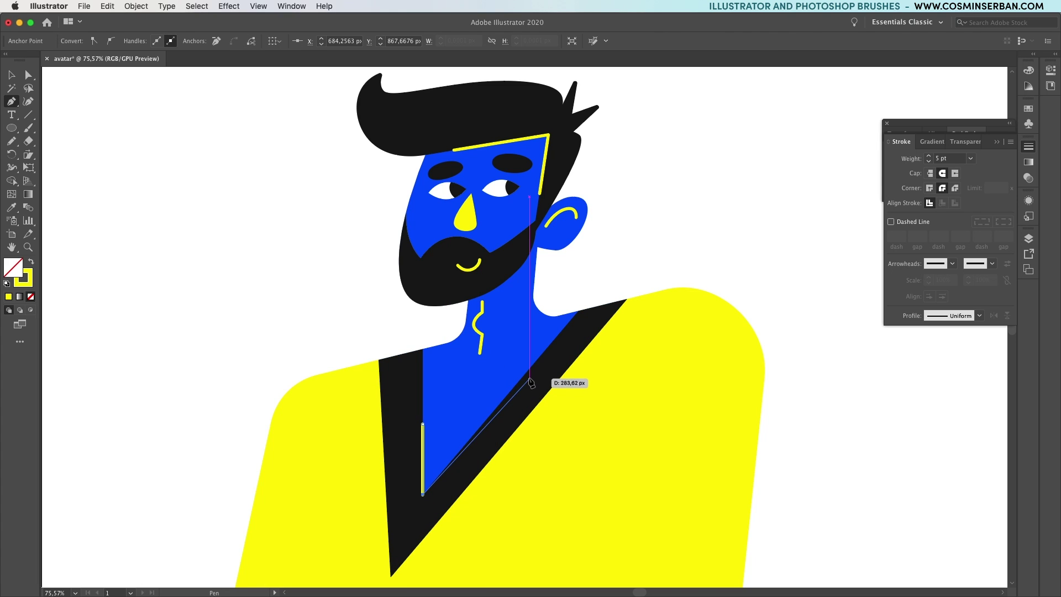
left_click(523, 376)
key("Escape")
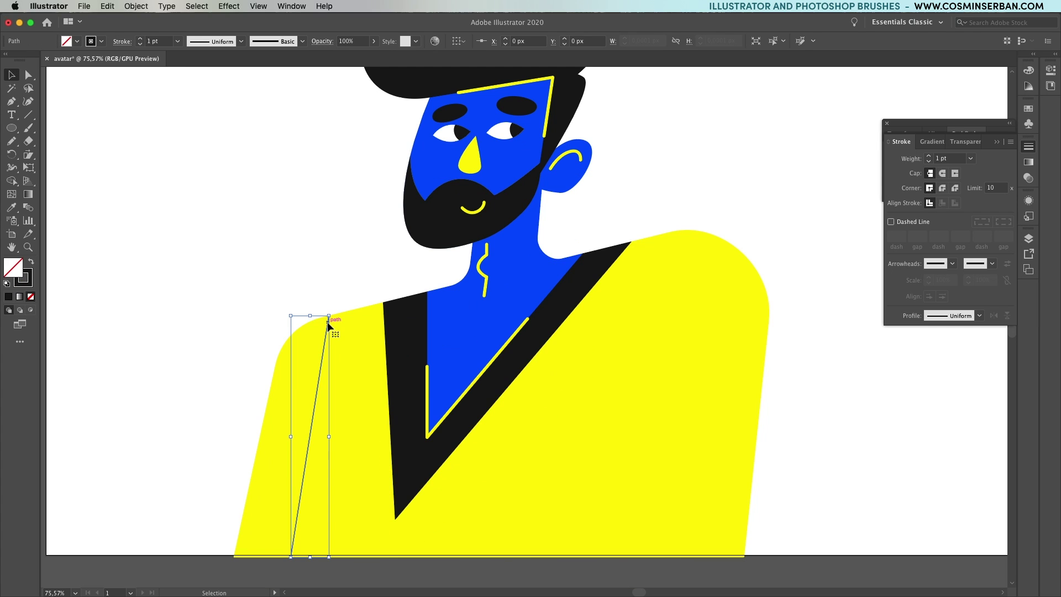
Step: Set the near-black line on the narrower sleeve to 5 pt with round caps
left_click(141, 38)
left_click(141, 38)
left_click(141, 39)
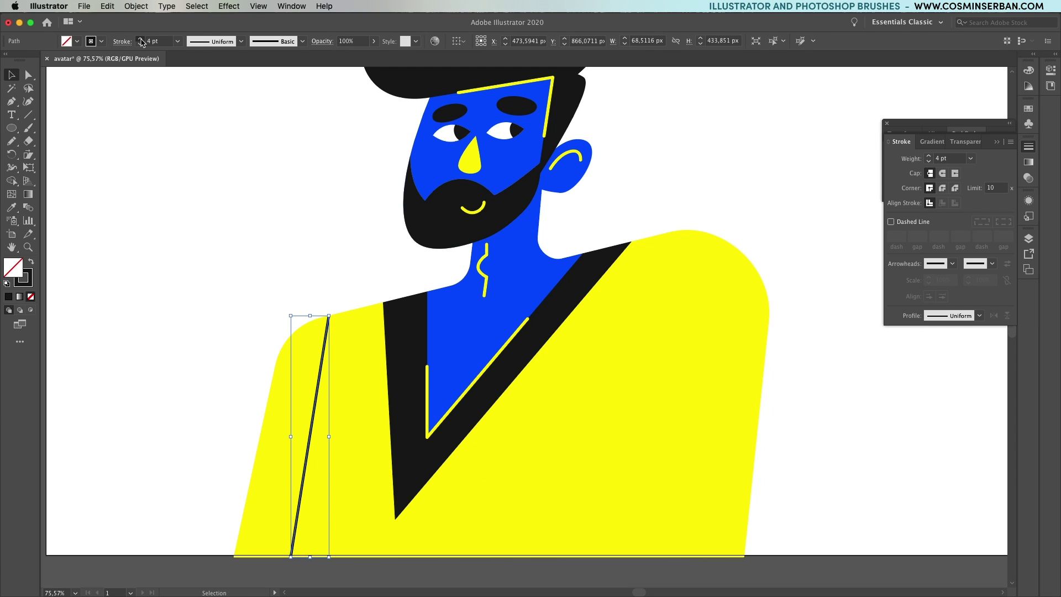
left_click(140, 38)
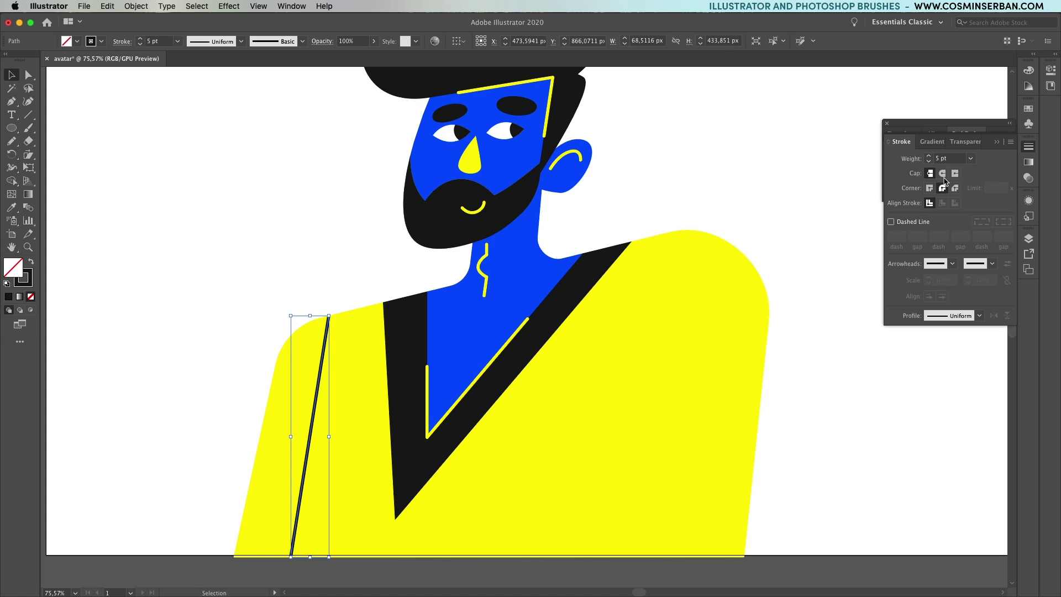
left_click(943, 174)
Step: Draw a matching near-black slanted line from the wider shoulder to the artboard's bottom edge
key("p")
left_click(661, 235)
left_click(560, 555)
Step: Draw a rectangle about 240 by 161 px beside the head, round its corners about 43 px, and fill it near-black
key("m")
scroll(324, 490, "down", 2)
left_click_drag(566, 187, 652, 239)
key("a")
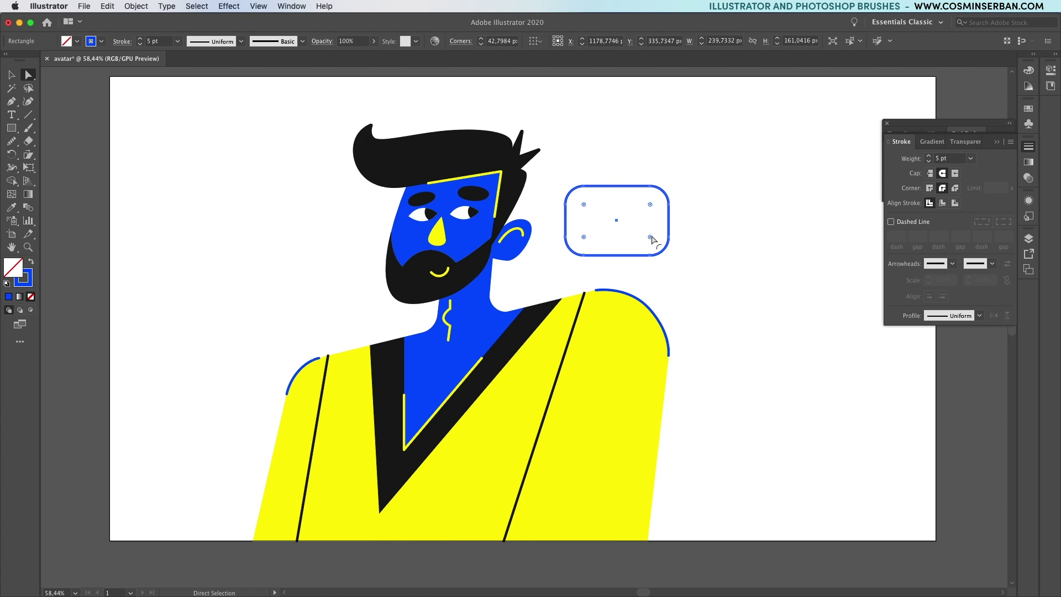
key("i")
left_click(472, 263)
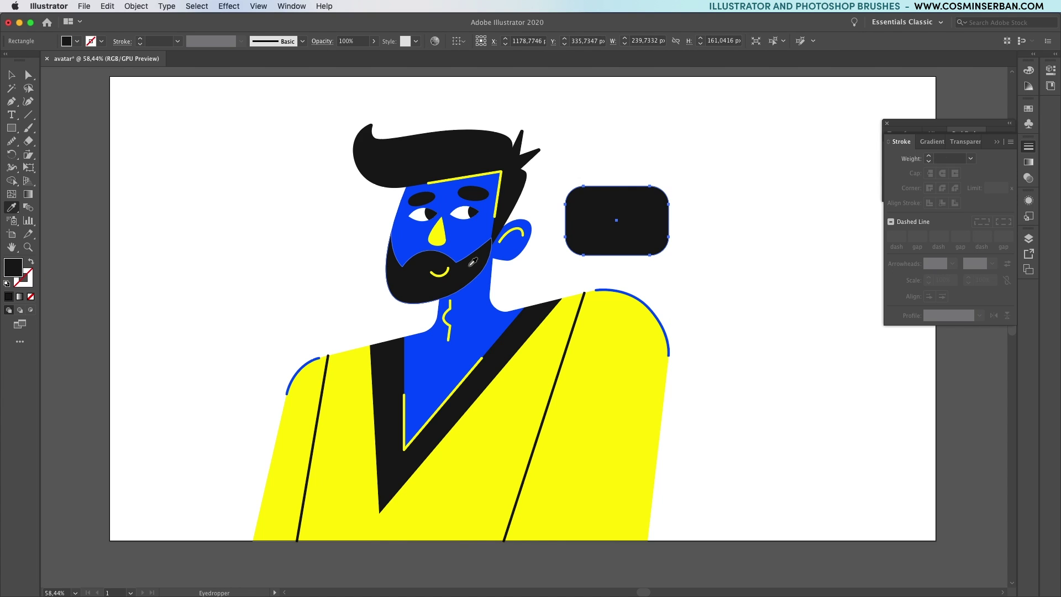
key("v")
left_click(675, 128)
Step: Draw a square about 71 px wide centred on the rounded rectangle and rotate it into a diamond
key("m")
mouse_move(617, 220)
left_mouse_down()
mouse_move(642, 243)
mouse_move(633, 236)
mouse_move(644, 211)
left_mouse_up()
key("v")
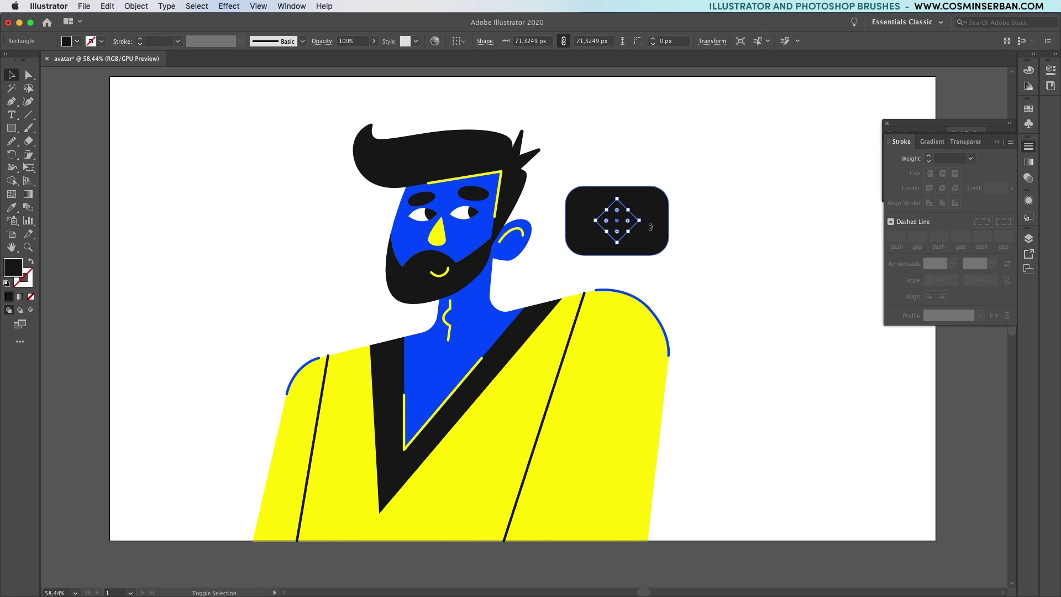
Step: Remove the diamond's left corner point to leave a right-pointing triangle, and fill it with the ear's blue
key("p")
left_click(595, 221)
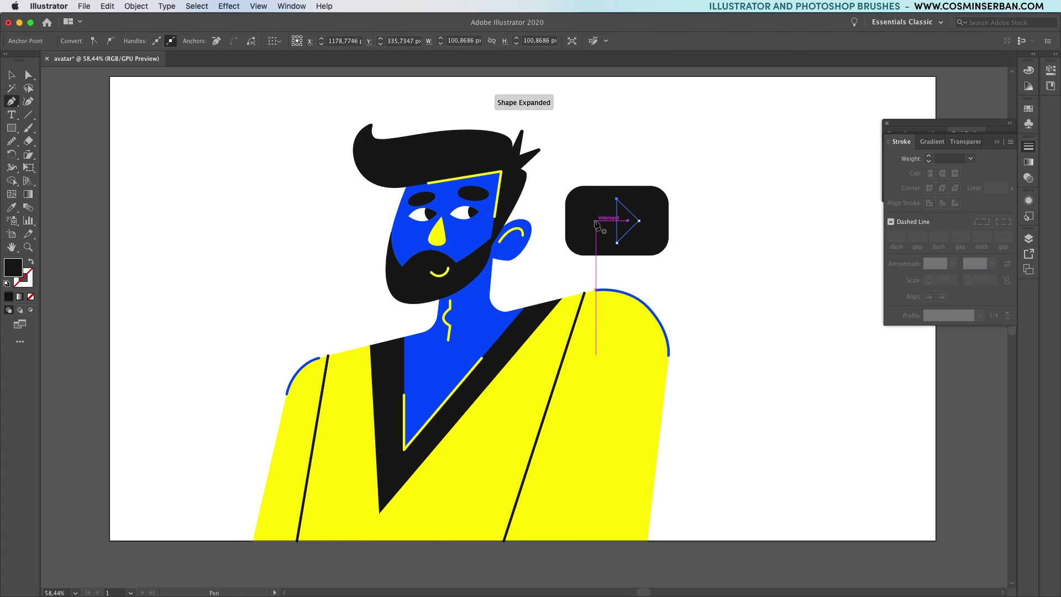
key("v")
key("i")
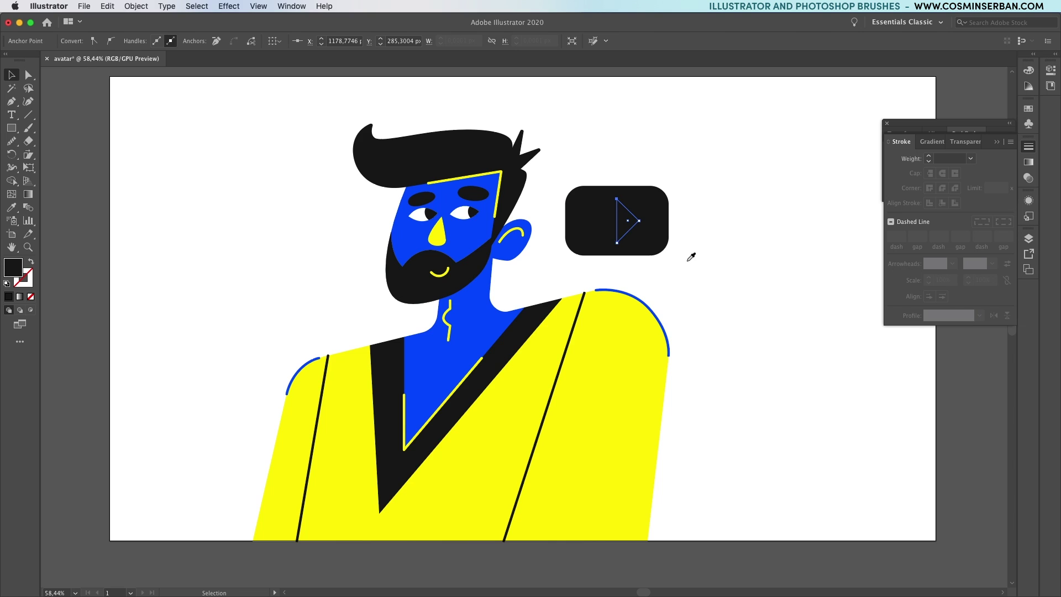
left_click(516, 253)
key("v")
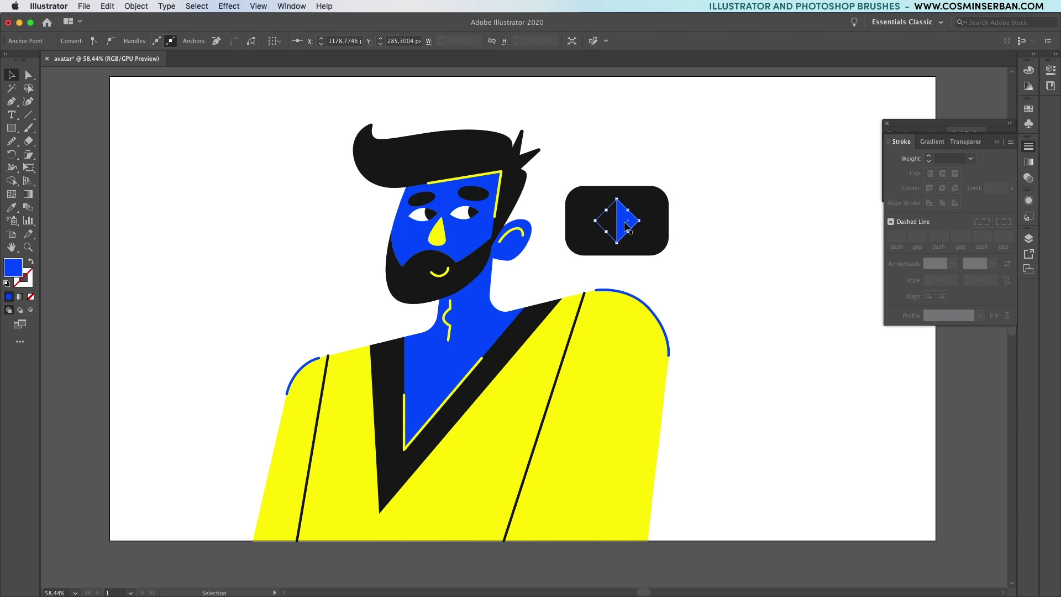
Step: Reset the blue triangle's bounding box and reshape it into a wider play symbol
right_click(626, 223)
mouse_move(708, 390)
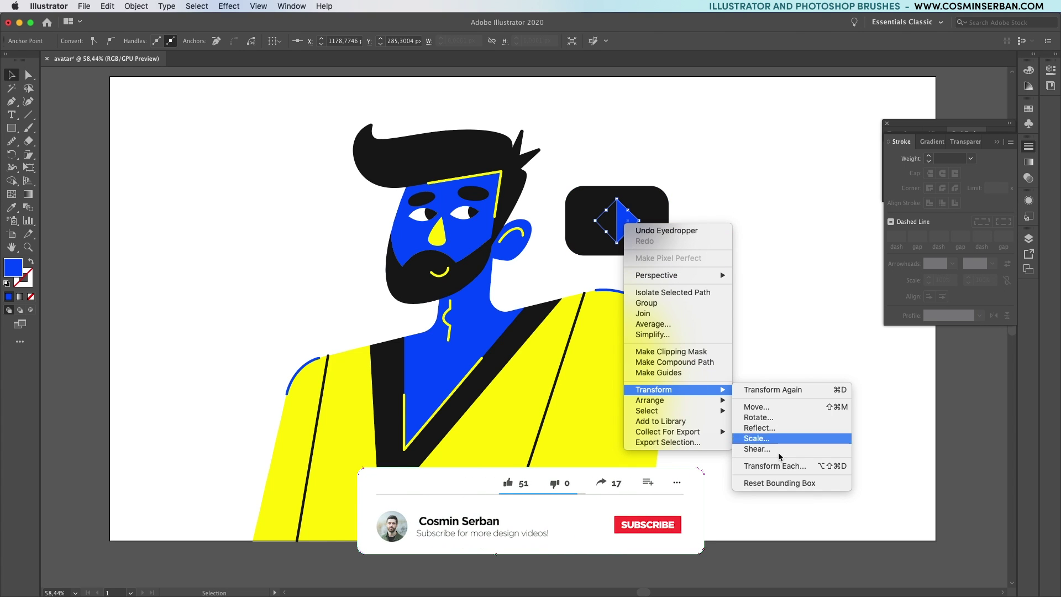
left_click(785, 484)
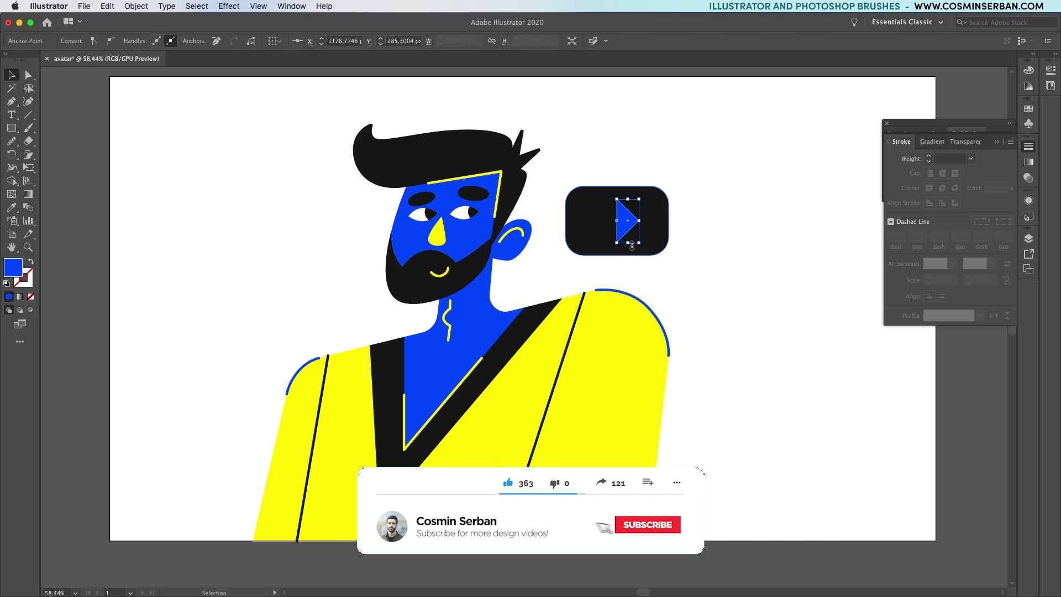
mouse_move(631, 243)
left_mouse_down()
mouse_move(661, 235)
mouse_move(646, 244)
left_mouse_up()
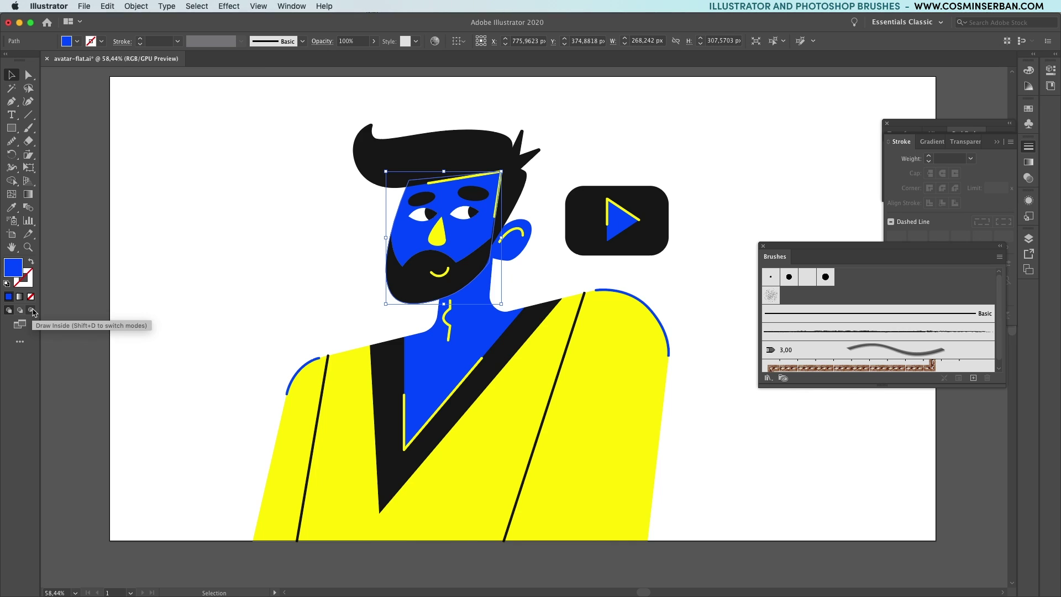
Step: Draw a curved unfilled blue stroke inside the face shape, following its cheek and jaw, in Draw Inside mode
left_click(31, 310)
key("p")
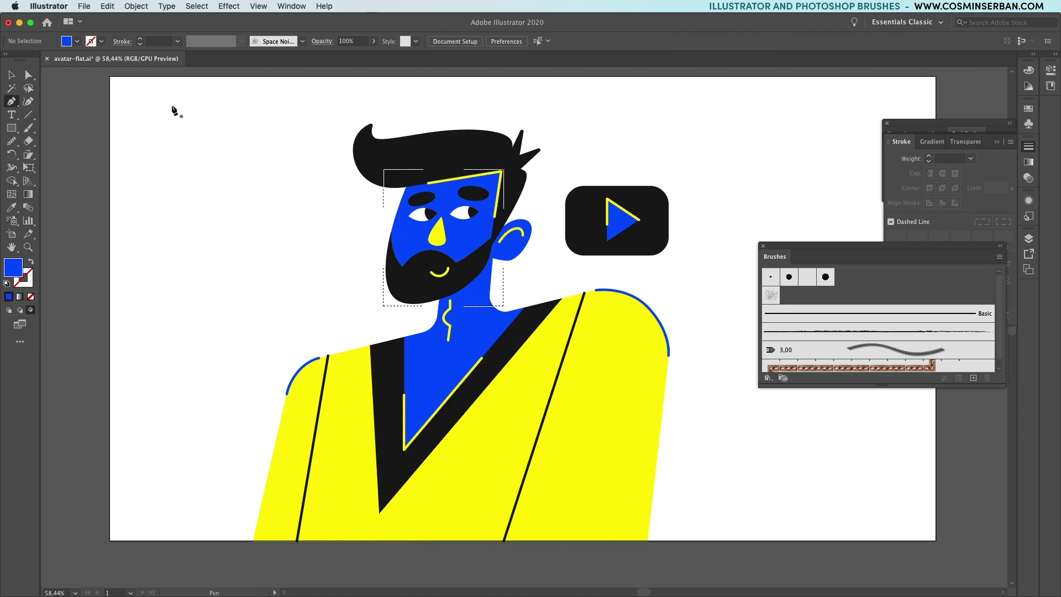
left_click(31, 262)
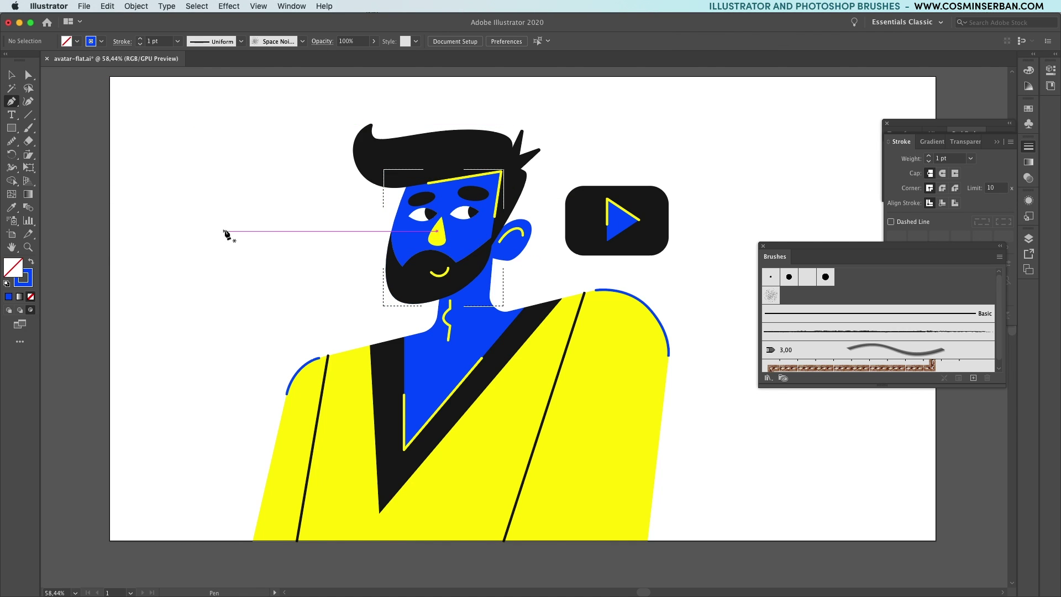
left_click(408, 164)
left_click_drag(388, 242, 382, 286)
left_click_drag(482, 247, 500, 223)
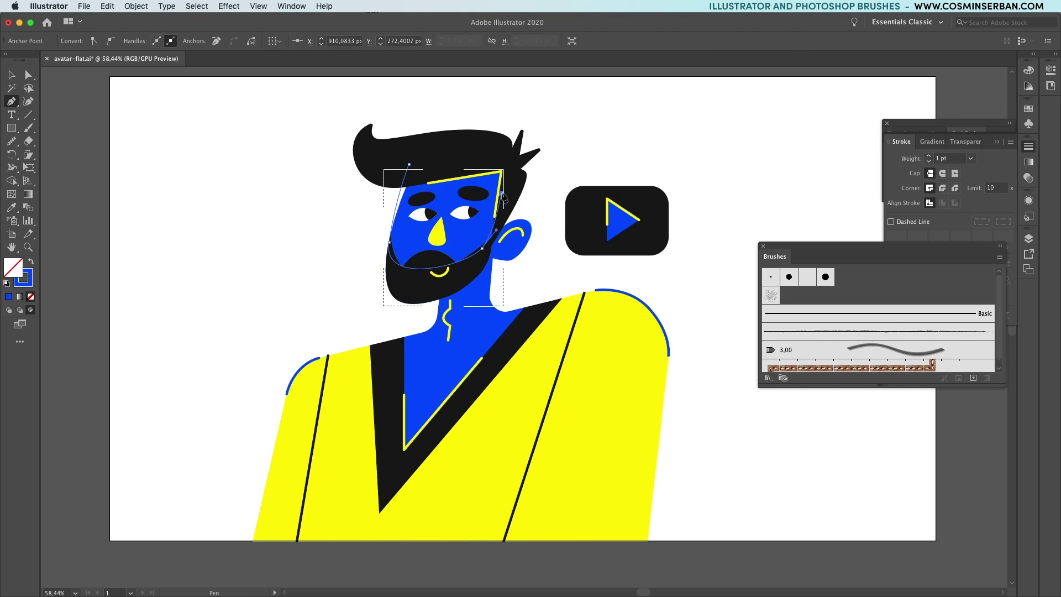
Step: Apply the Space Noise - 3 brush to the face stroke and set its blending mode to Multiply
key("v")
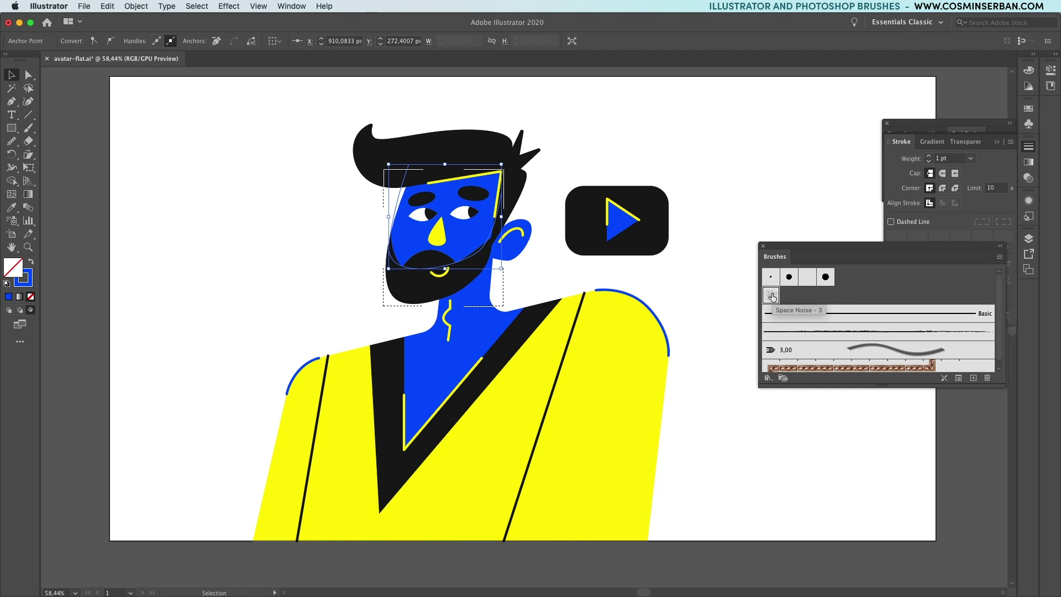
left_click(964, 147)
left_click(963, 146)
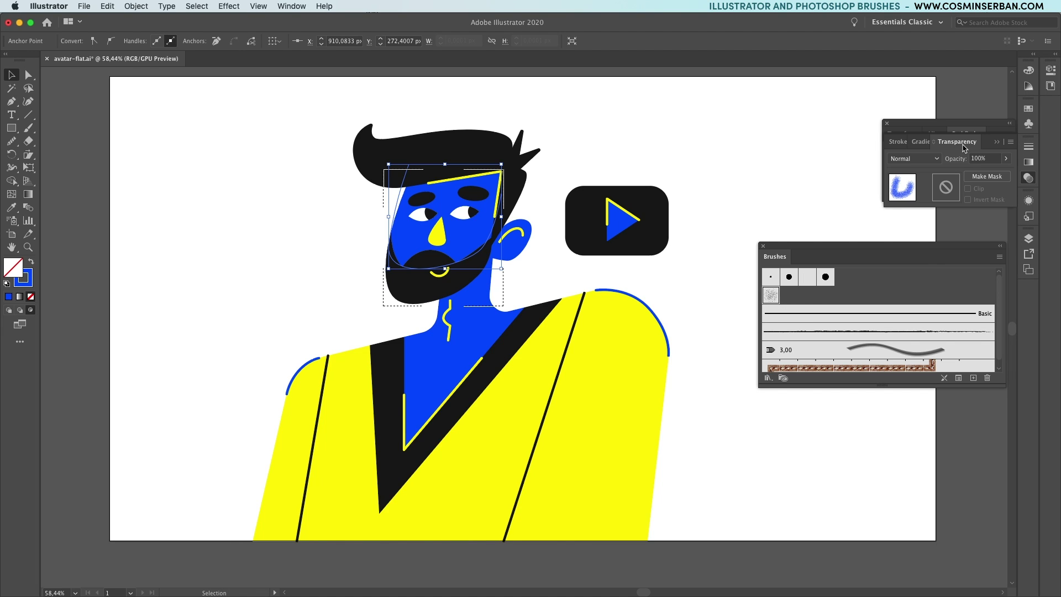
left_click(938, 159)
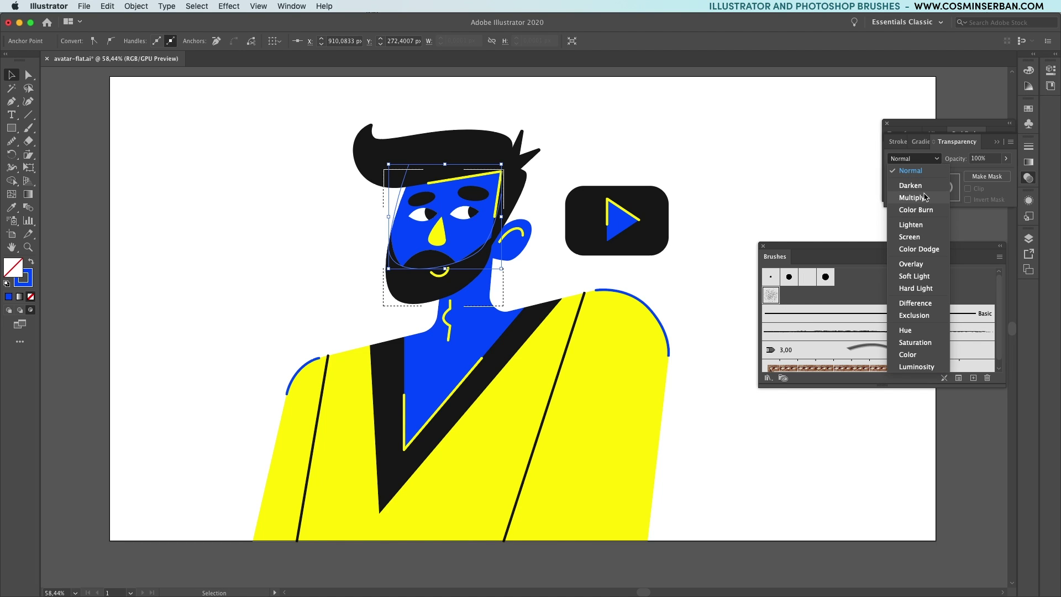
left_click(925, 197)
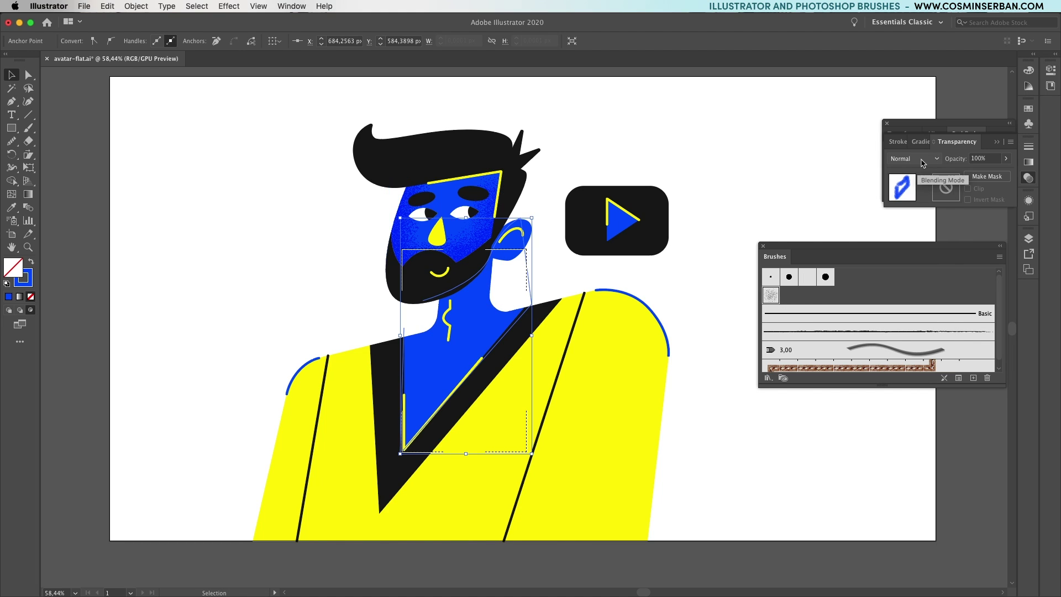
Step: Set the noise shading strokes inside the neck and the yellow jacket to Multiply blending
left_click(922, 159)
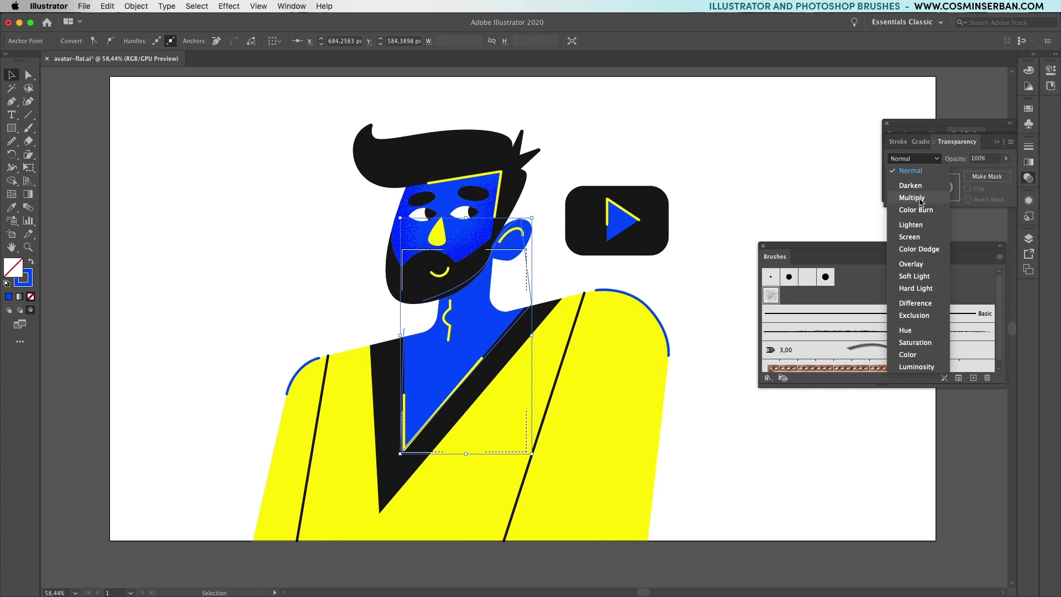
left_click(919, 199)
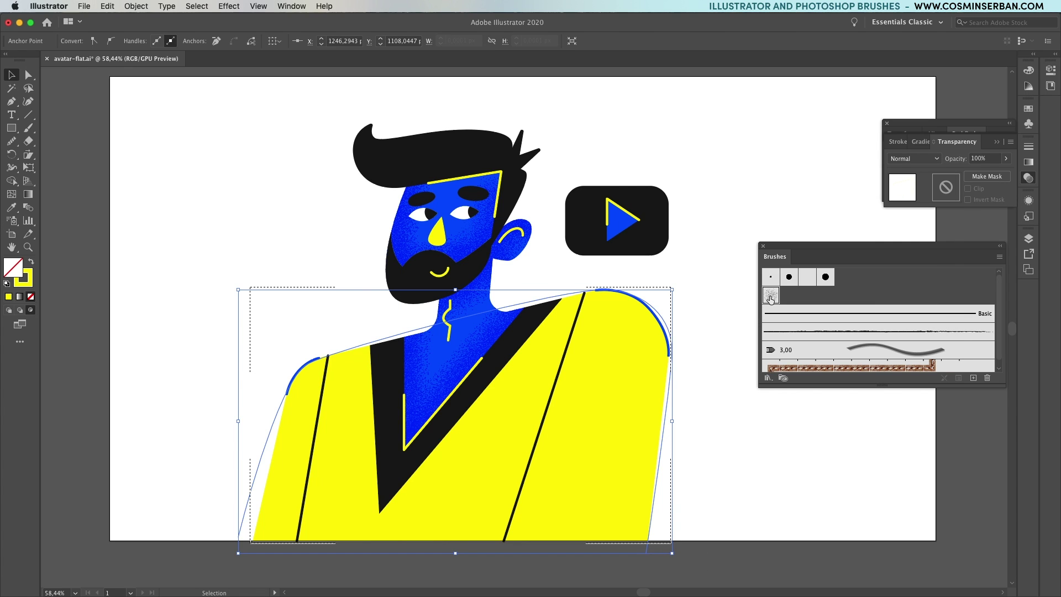
left_click(914, 159)
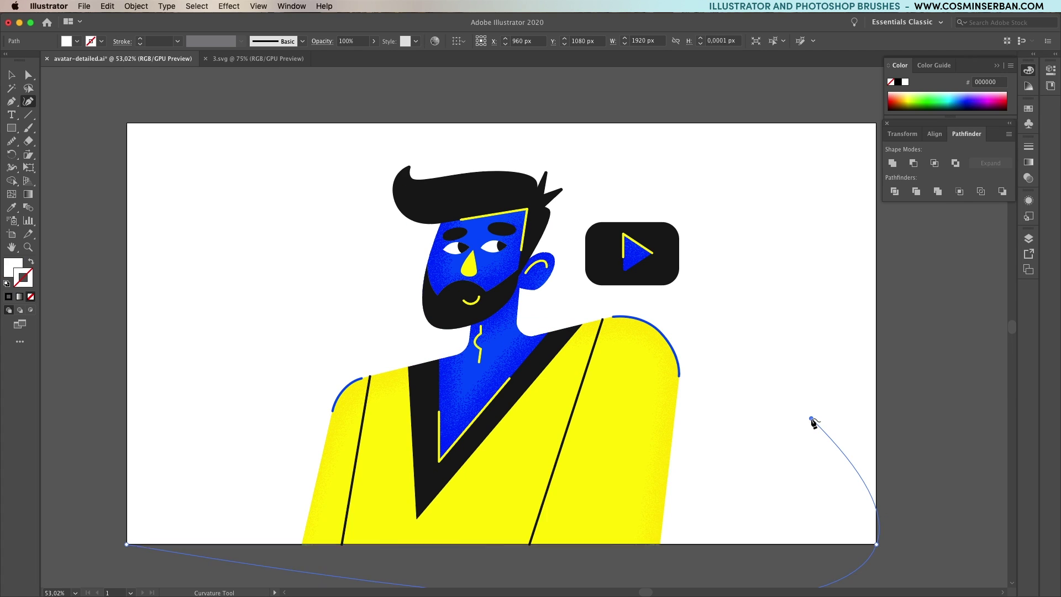
Step: Draw a large wavy background shape along the artboard's bottom and left side with the Curvature tool
left_click(810, 418)
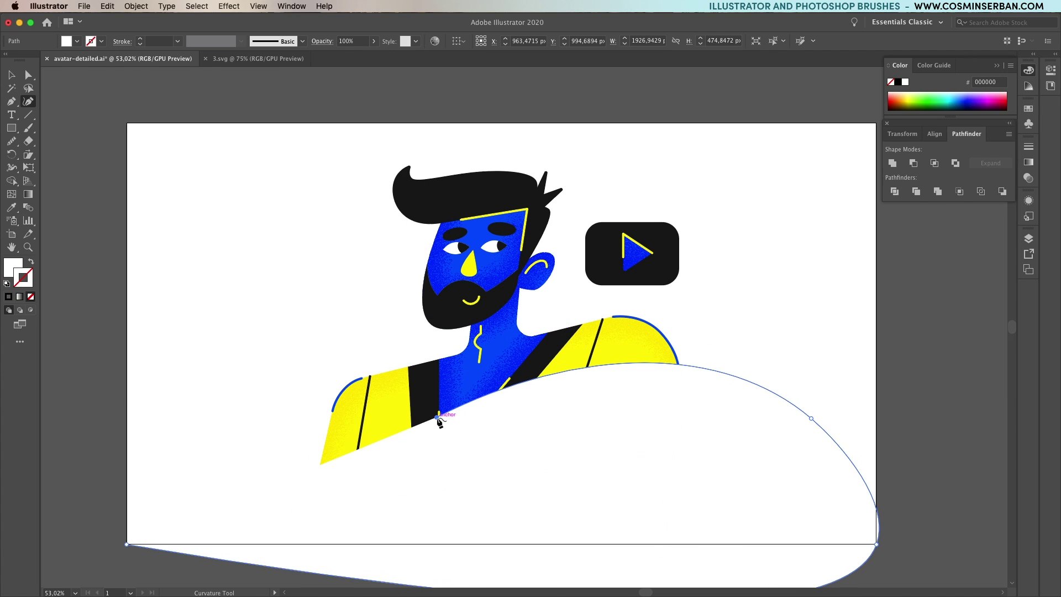
left_click(439, 417)
left_click(189, 275)
double_click(315, 84)
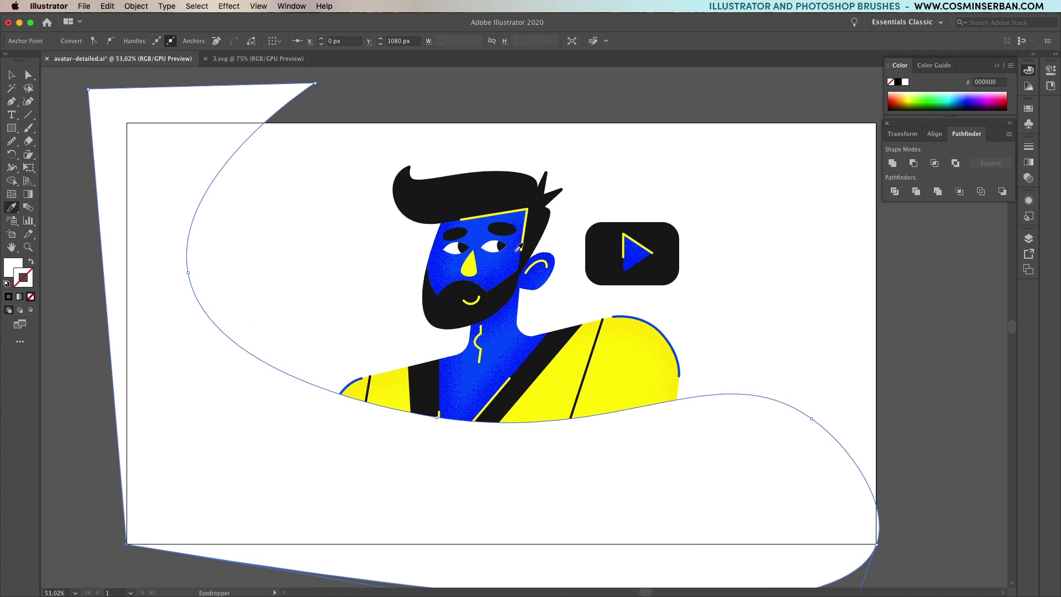
Step: Fill the wavy background shape with the beard's near-black and send it to the back
left_click(501, 302)
key("v")
key("super+[")
right_click(301, 419)
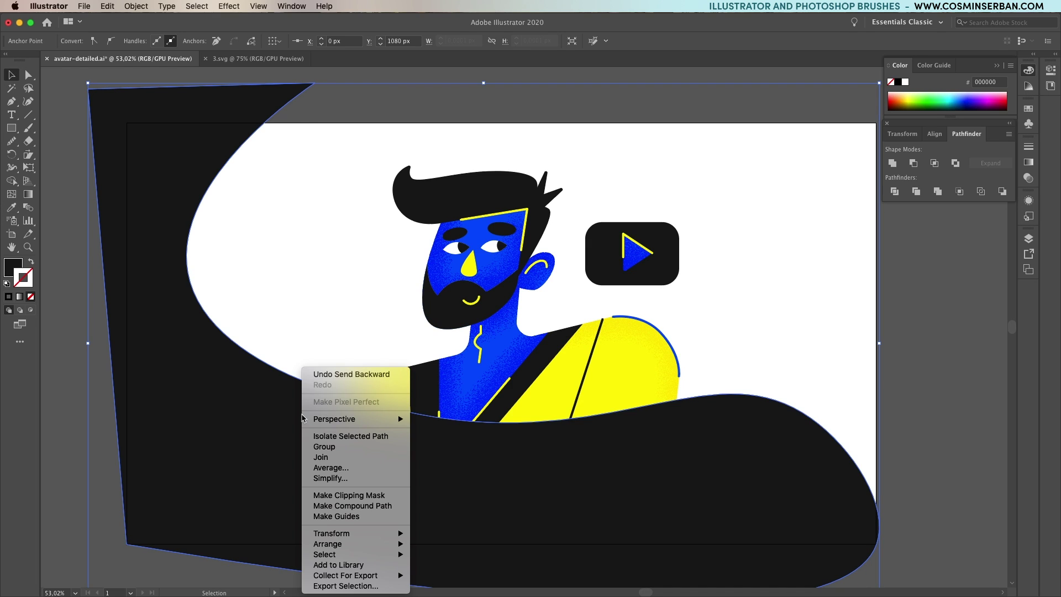
mouse_move(352, 545)
left_click(436, 568)
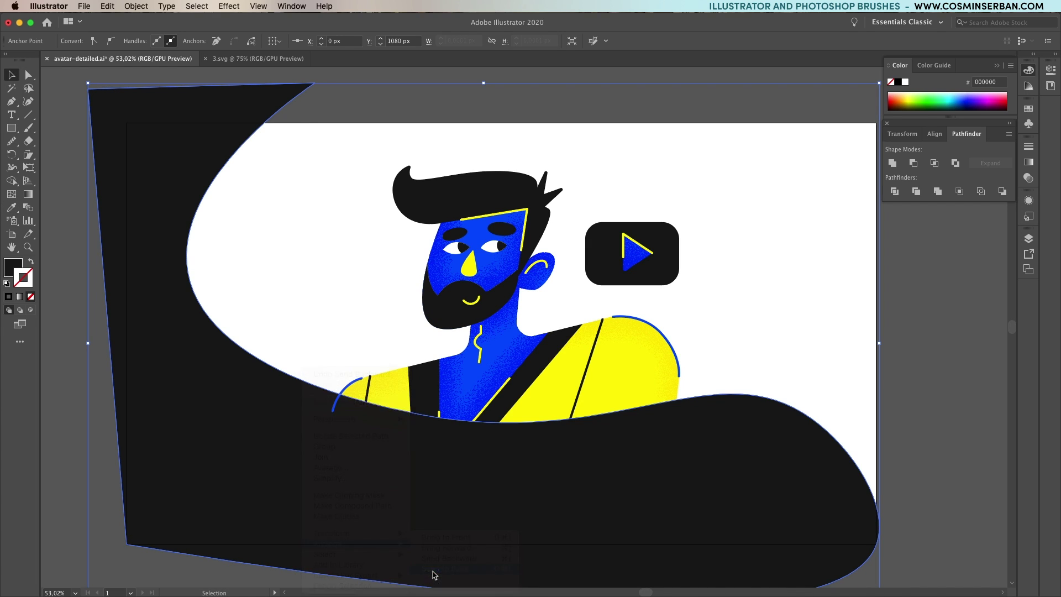
Step: Draw a large closed wavy shape across the artboard's upper right area with the Curvature tool
key("shift+grave")
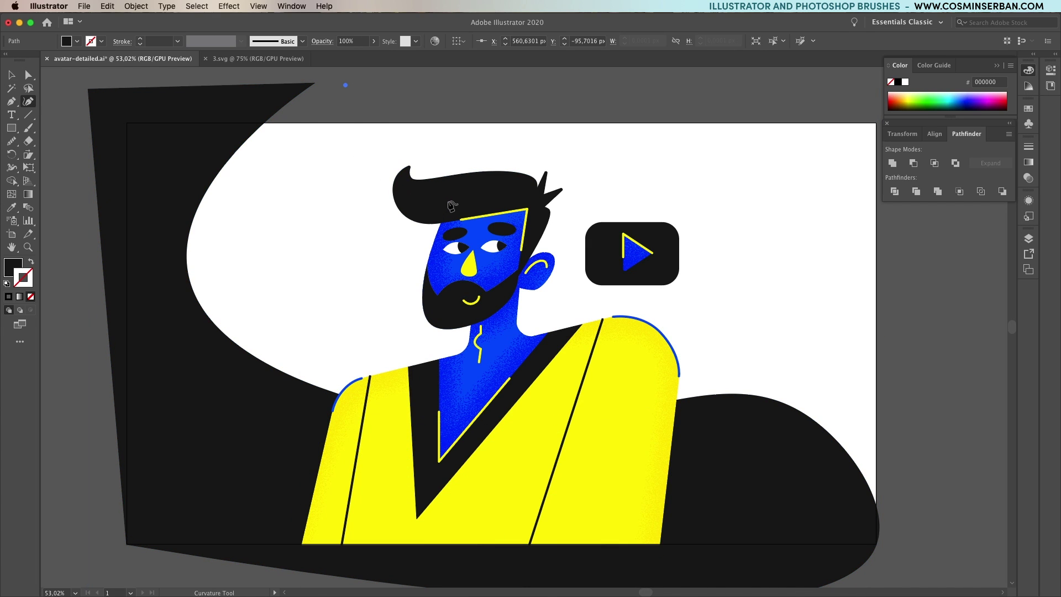
left_click(448, 202)
left_click(526, 196)
left_click(604, 268)
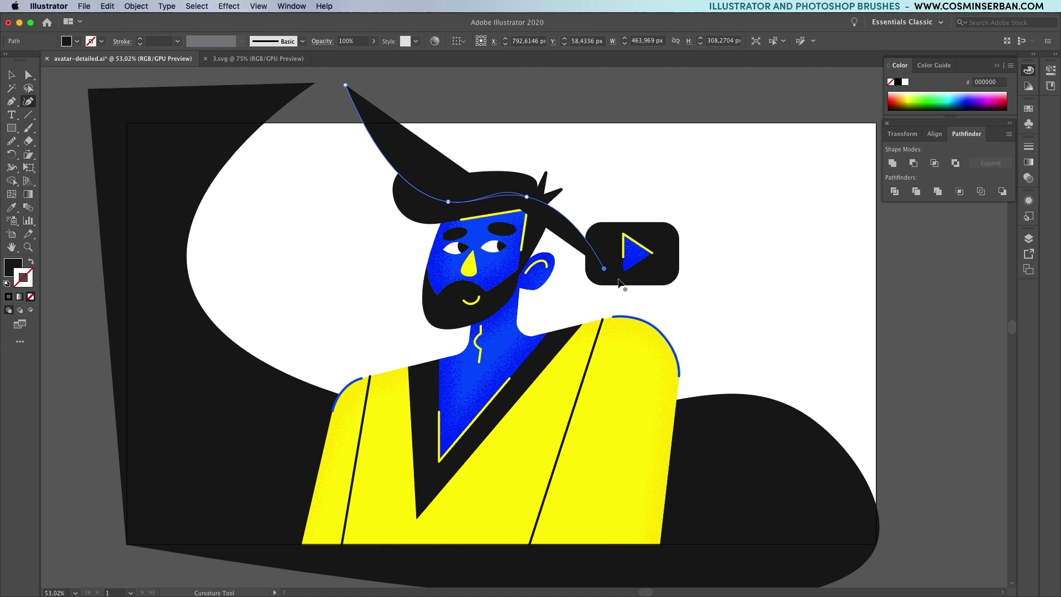
left_click(771, 317)
left_click(906, 230)
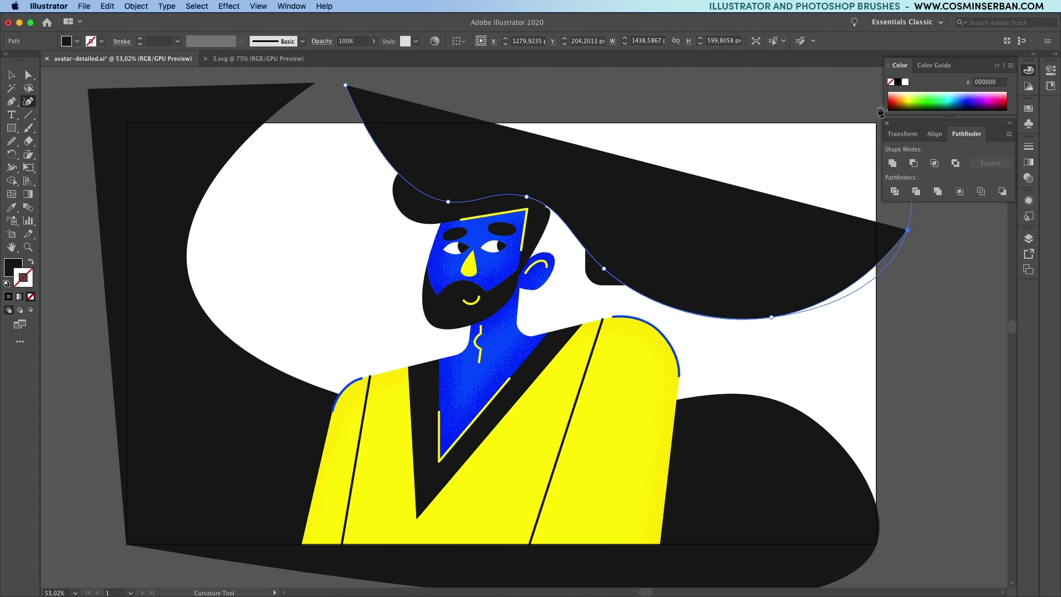
left_click(878, 106)
left_click(346, 85)
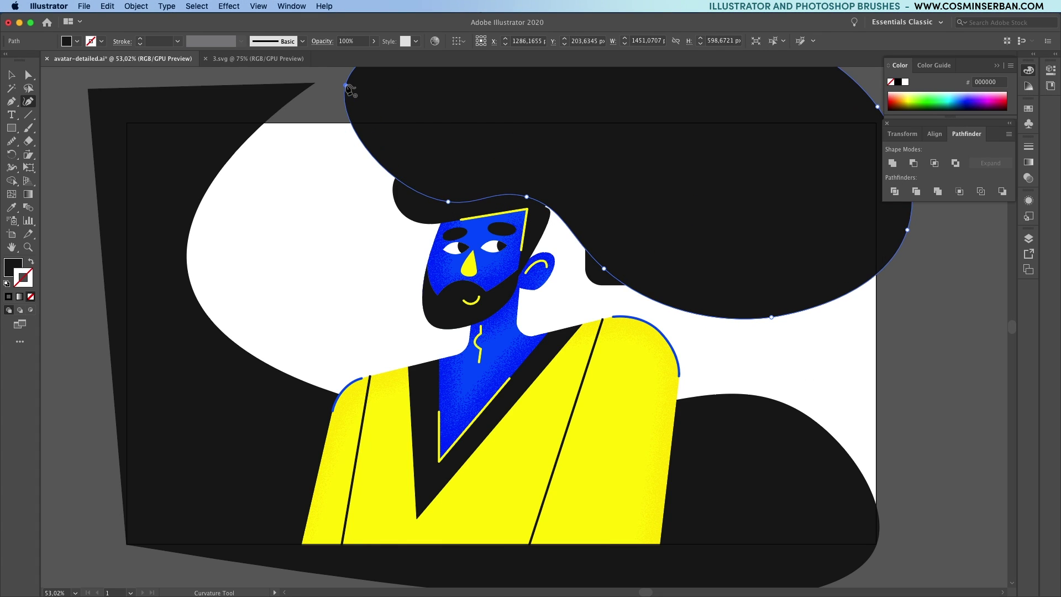
Step: Send the upper wavy shape to the back and fill it with the face's blue
key("super+shift+[")
key("i")
left_click(475, 230)
key("v")
left_click(827, 356)
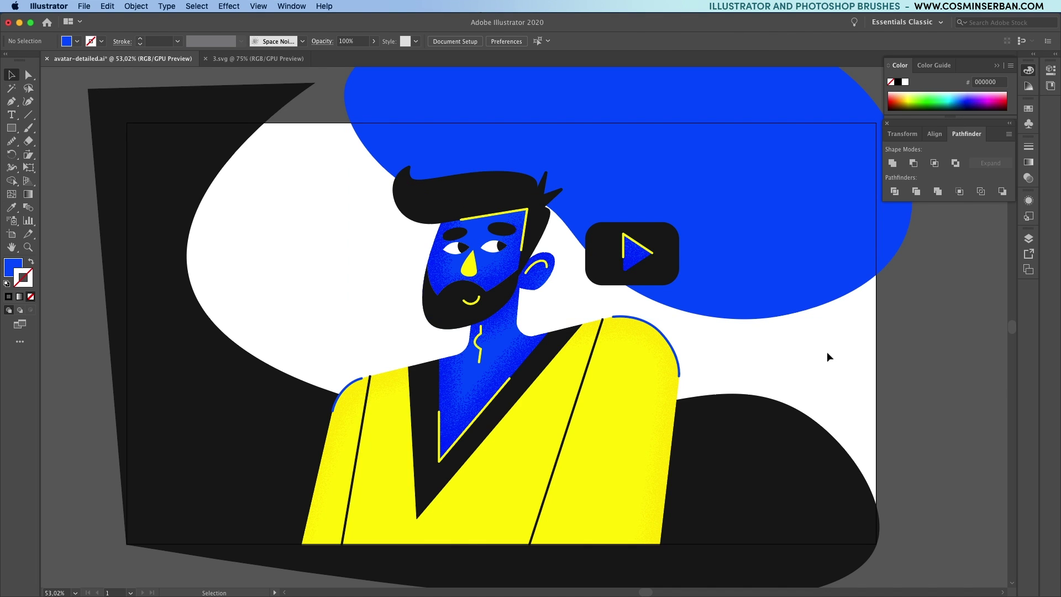